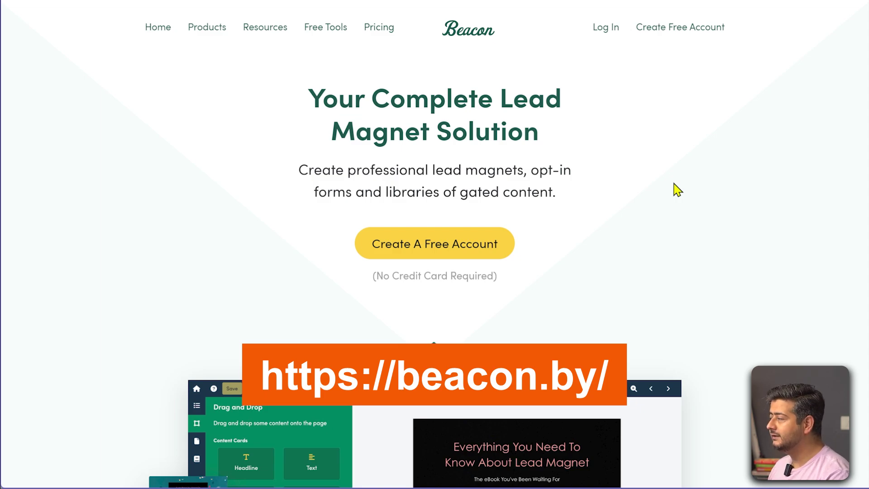
drag(322, 90, 554, 131)
click(611, 144)
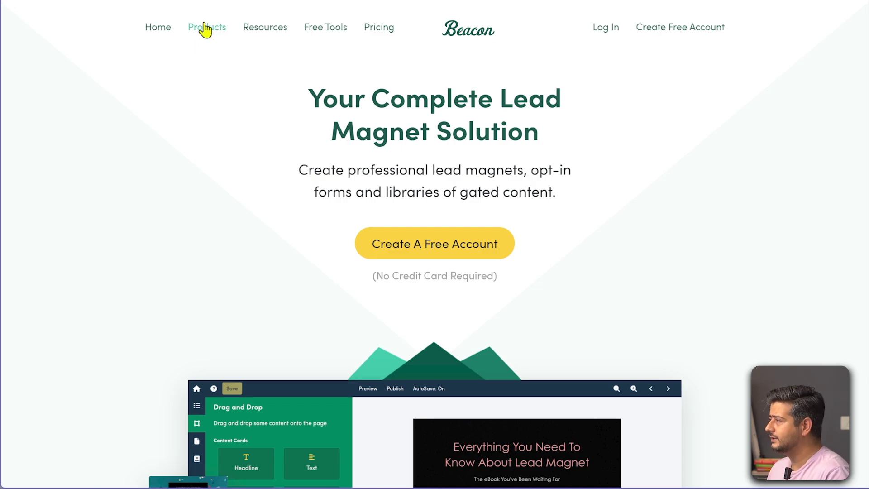
mouse_move(204, 26)
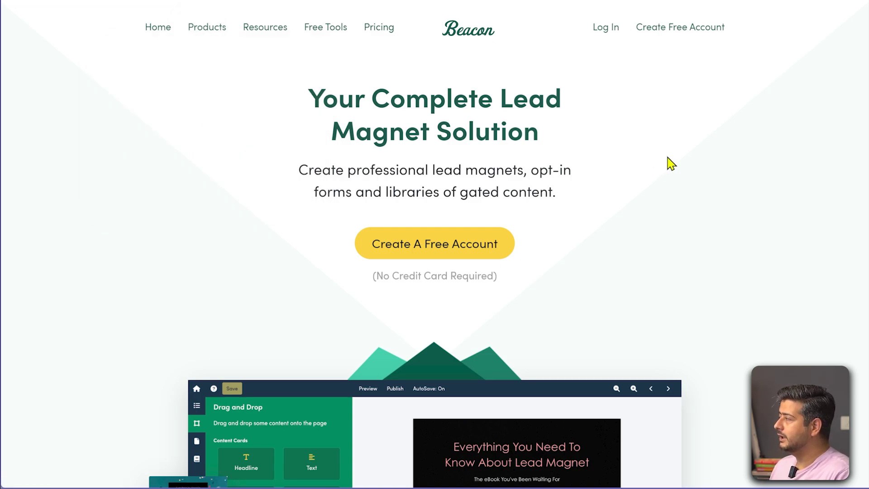
- Open the pricing page and examine the Free, DIY, Professional and Agency plans
click(378, 29)
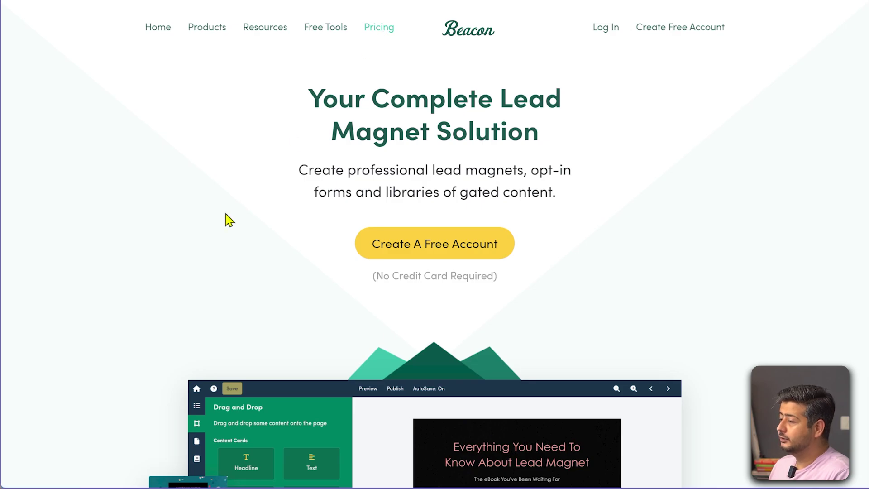
scroll(152, 357, down, 2)
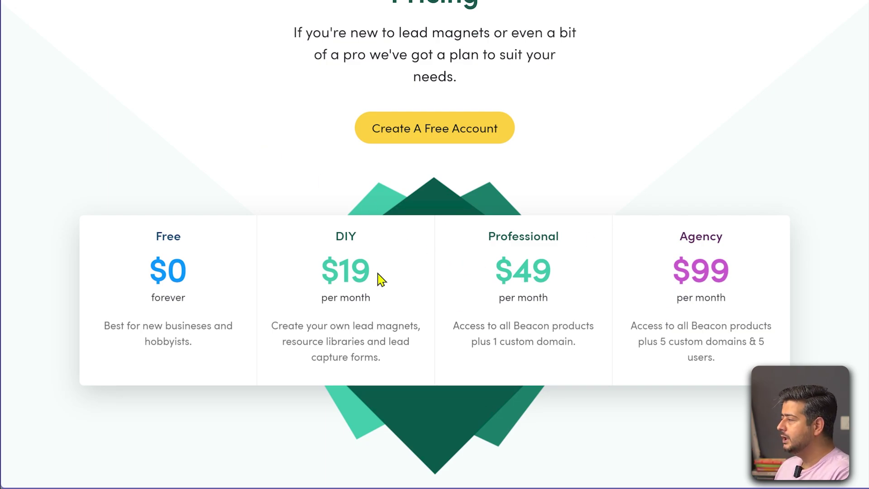
scroll(261, 238, up, 2)
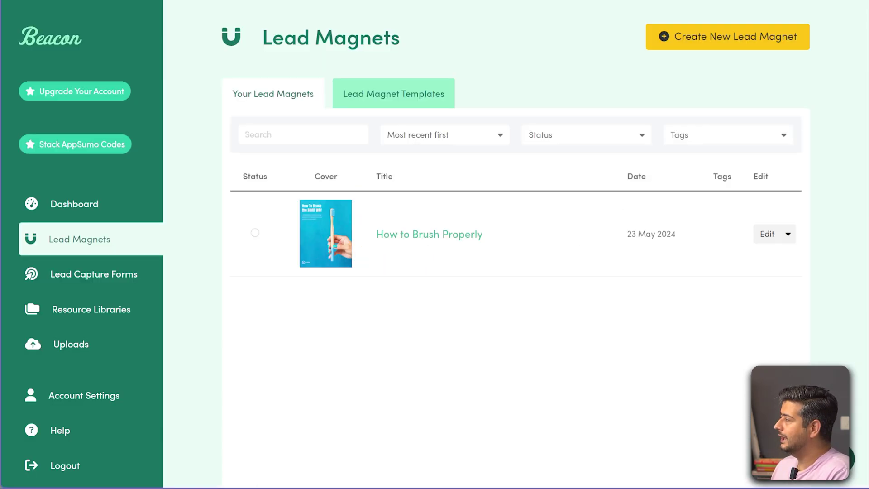
- Open the account dashboard and look over its recent projects, metrics, system updates and recommended tutorials
click(104, 216)
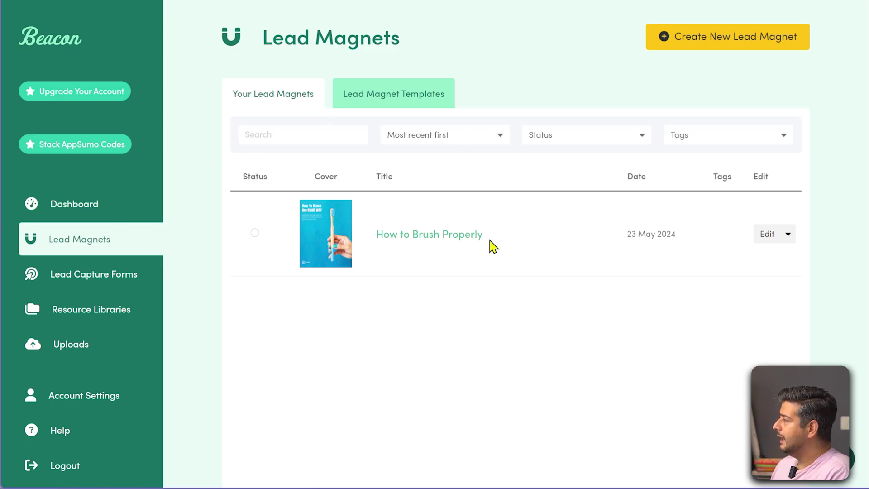
scroll(528, 198, down, 4)
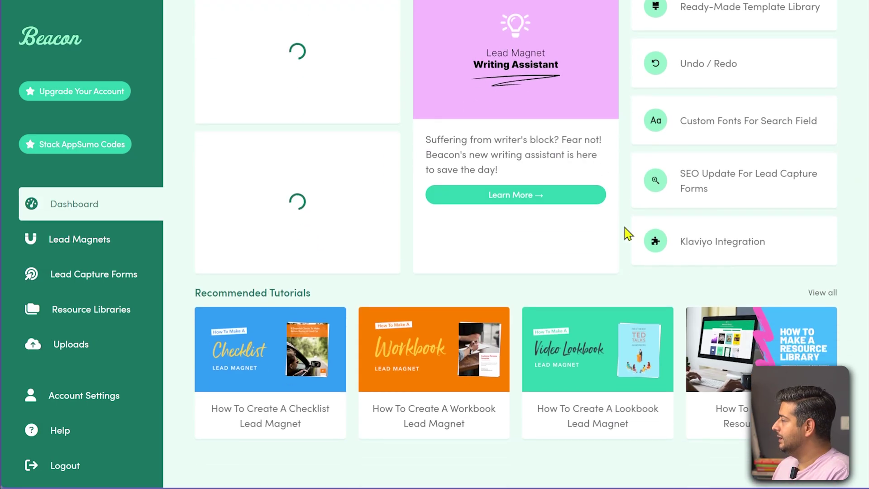
scroll(458, 281, up, 4)
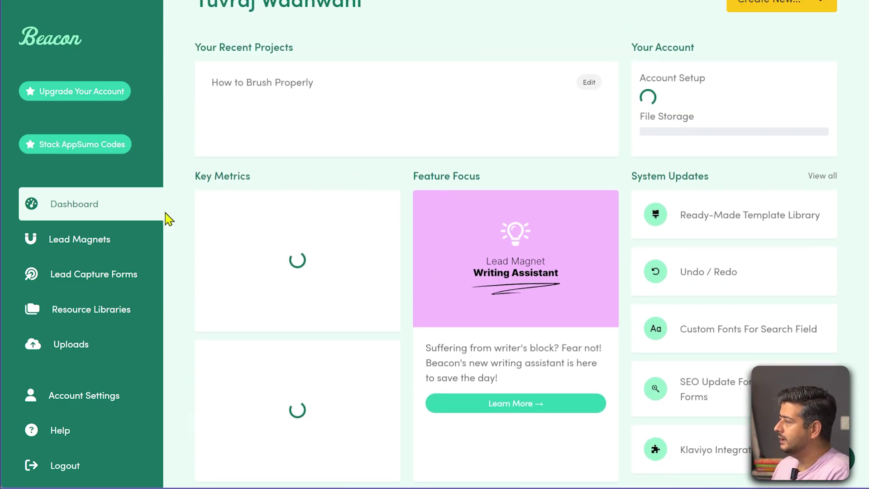
- Start a new lead magnet in the eBook format and skip the blog content import
click(79, 240)
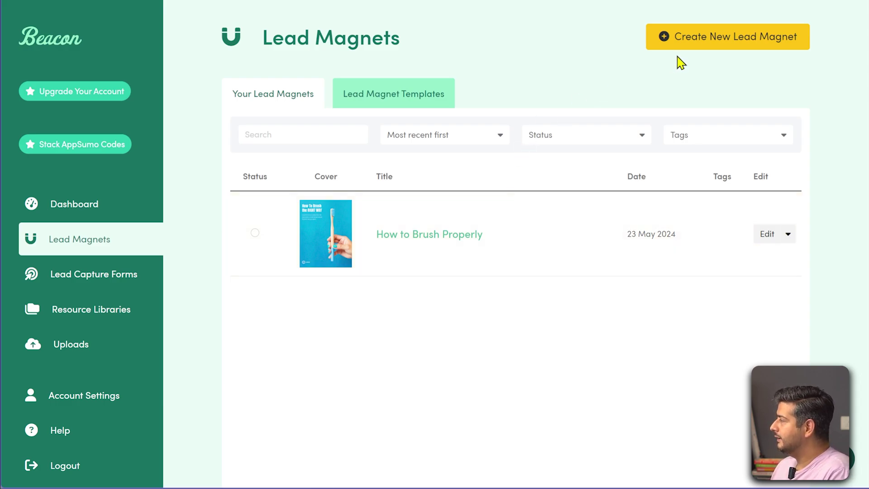
click(704, 40)
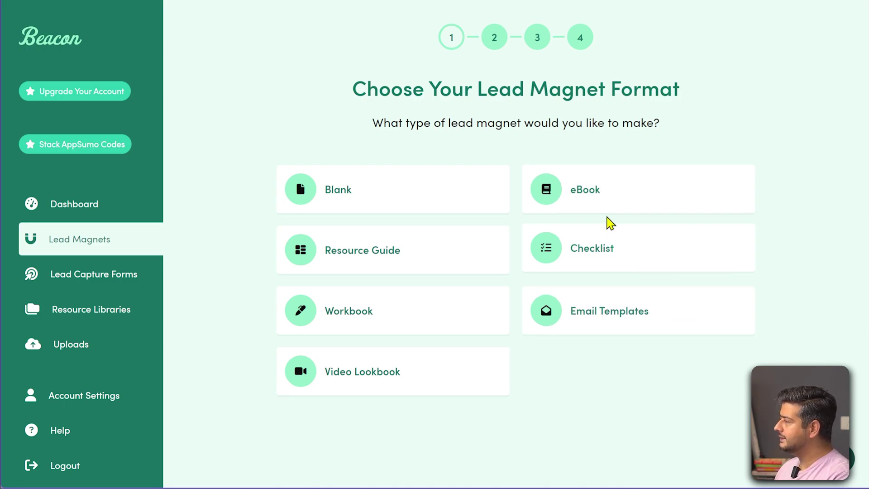
click(590, 203)
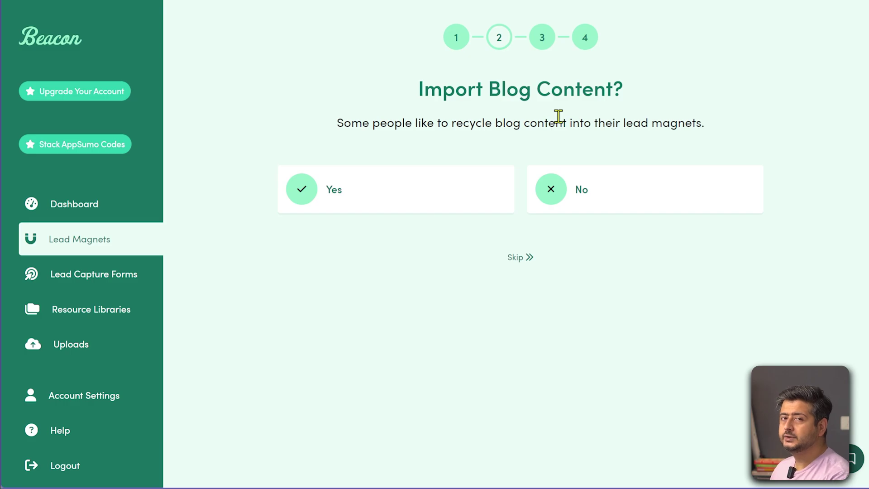
click(523, 261)
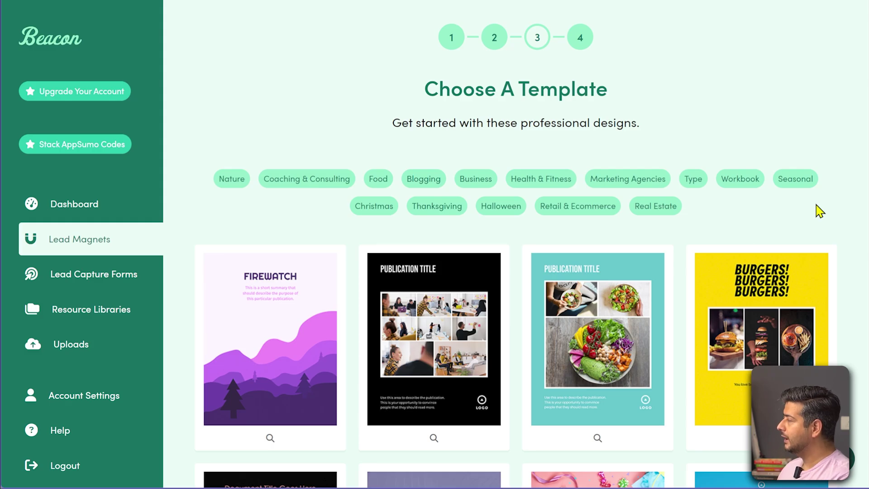
- Browse the eBook template gallery to compare the available cover designs
scroll(845, 239, down, 15)
scroll(846, 240, down, 20)
scroll(839, 242, down, 20)
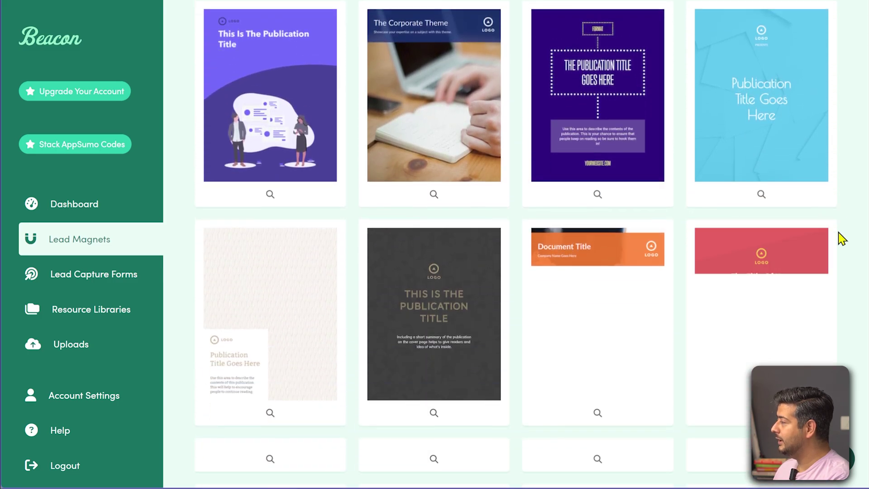
scroll(835, 290, down, 10)
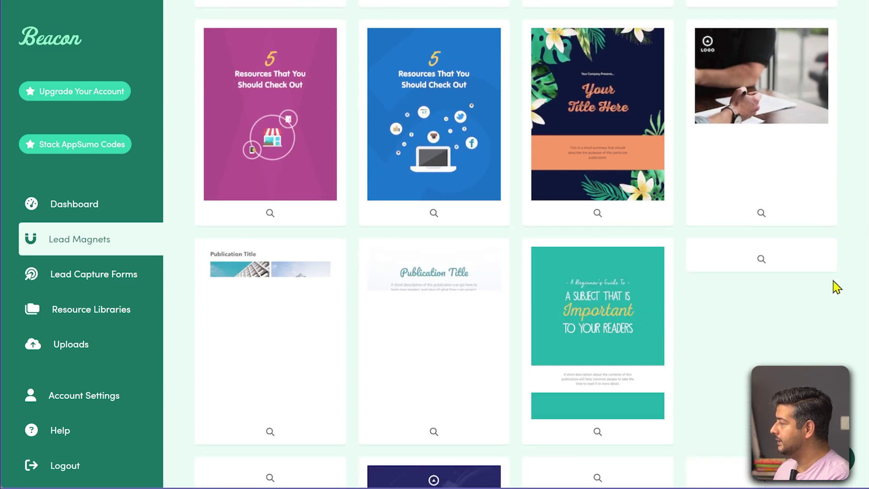
scroll(839, 281, down, 10)
scroll(844, 274, down, 1)
scroll(844, 274, down, 4)
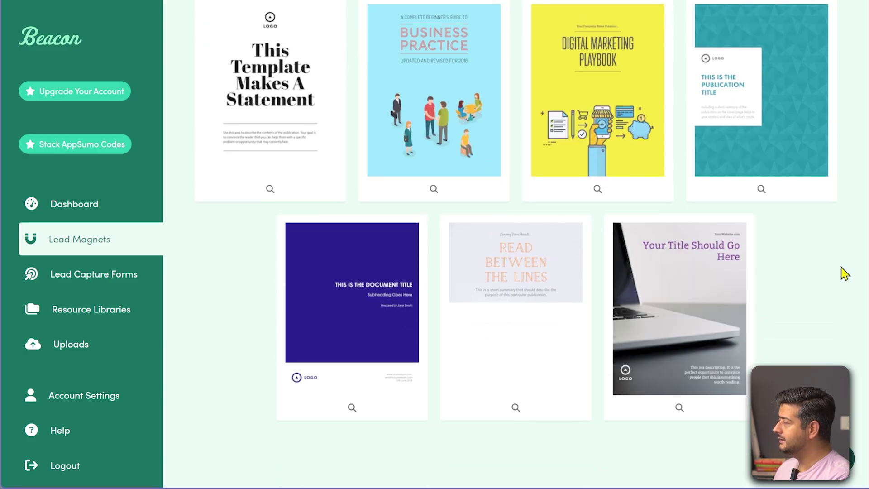
scroll(844, 274, down, 1)
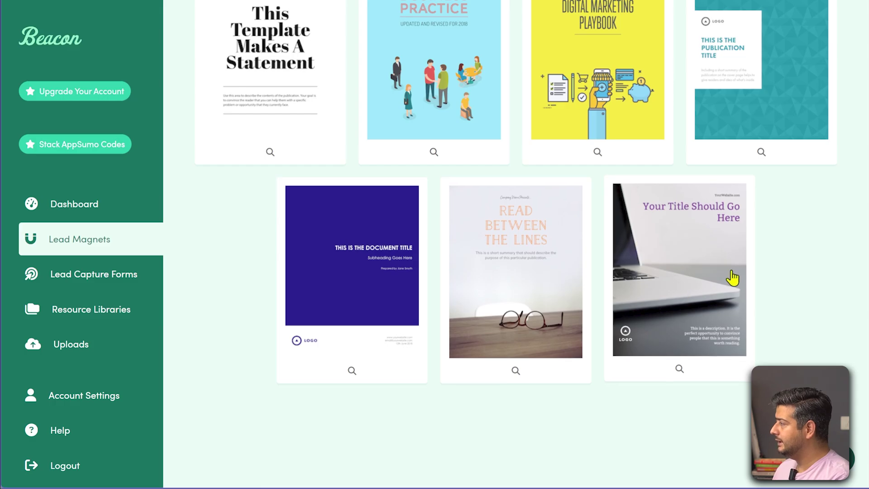
scroll(823, 305, up, 8)
scroll(828, 304, up, 20)
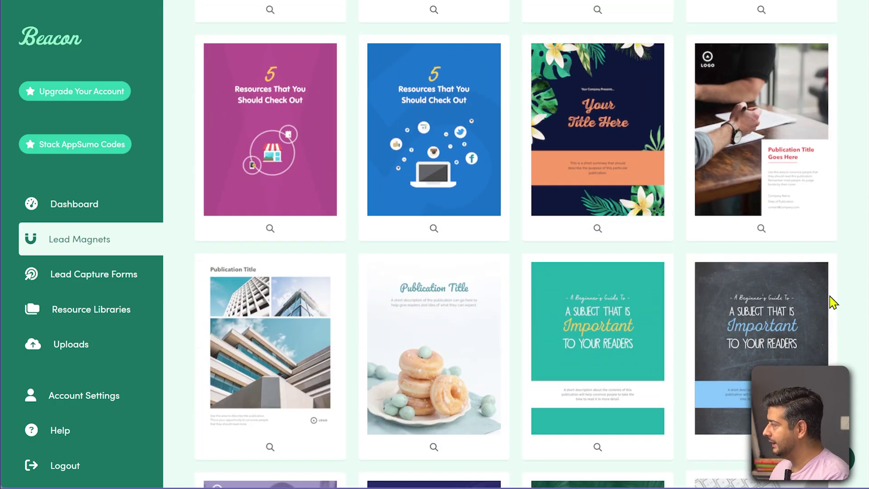
scroll(839, 297, up, 13)
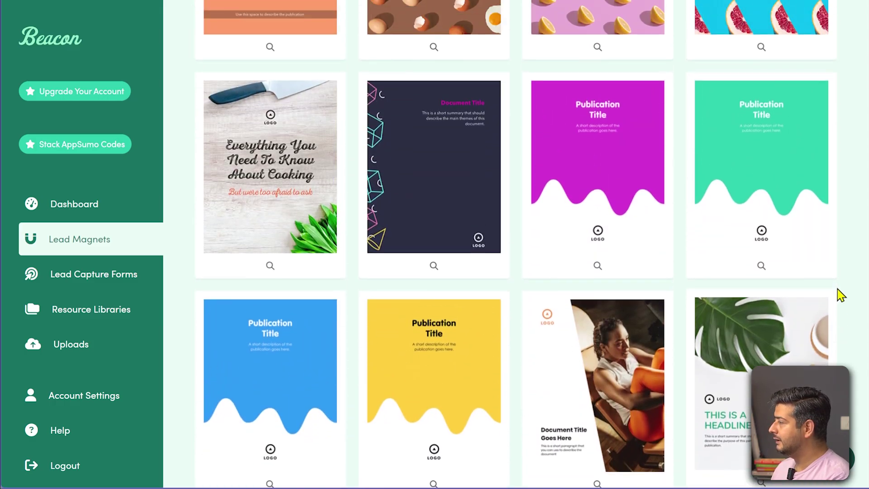
scroll(844, 255, up, 5)
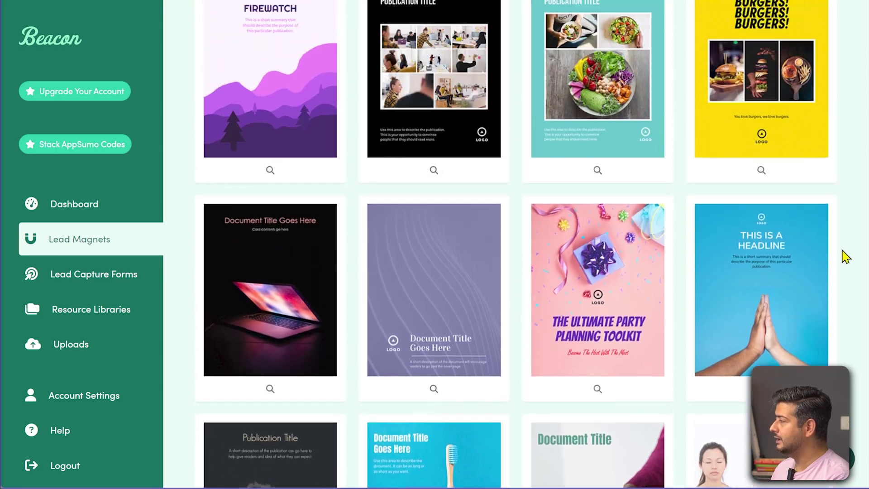
scroll(845, 255, down, 5)
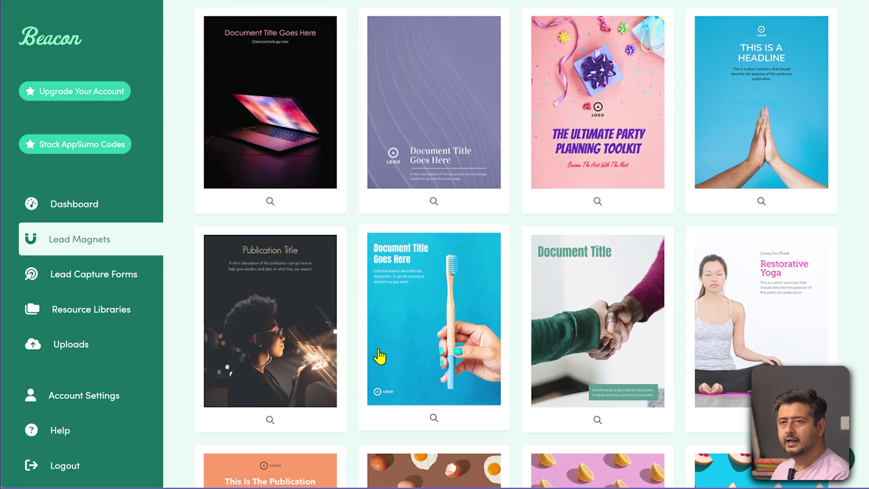
- Choose the Restorative Yoga template, title the lead magnet "Yoga Aasans" and create it
click(749, 306)
click(562, 198)
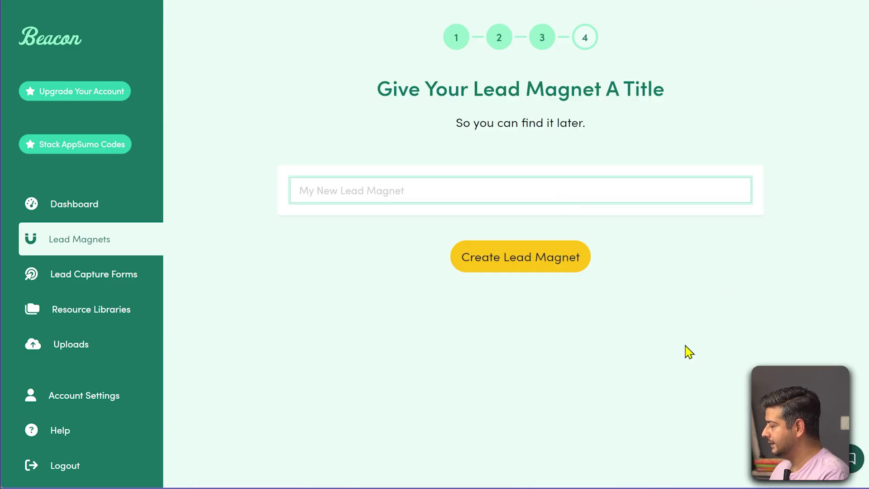
text(Yoga Aasa)
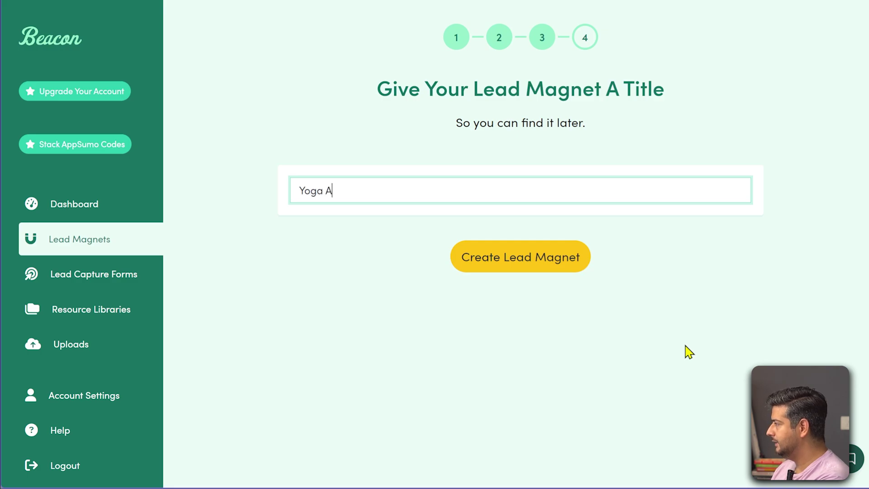
key(BackSpace)
text(ans)
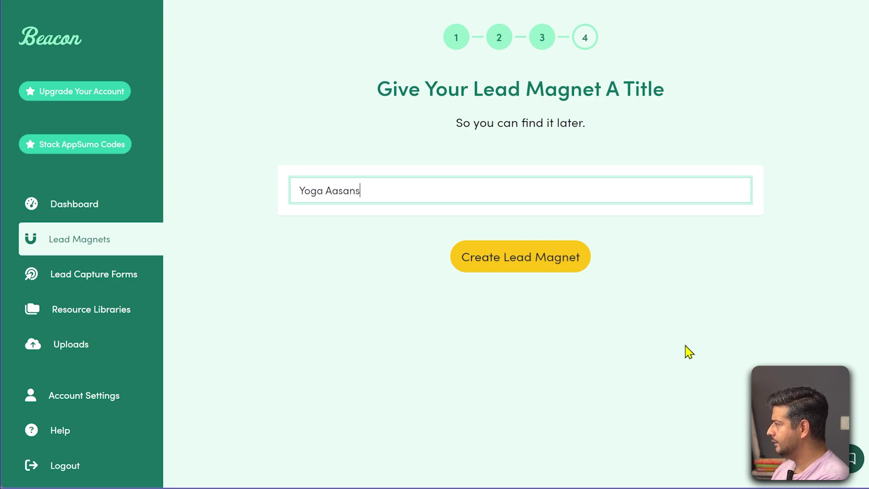
click(515, 265)
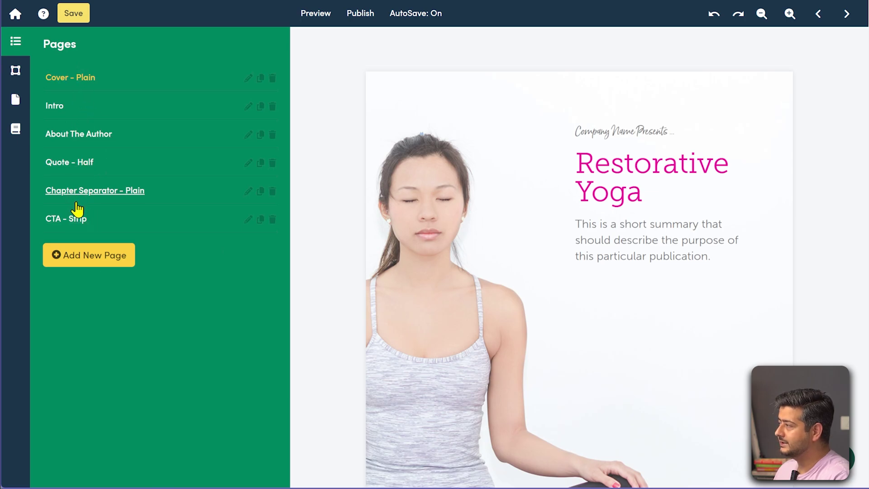
- Review the full Cover - Plain and Intro pages of the new eBook
scroll(572, 180, down, 3)
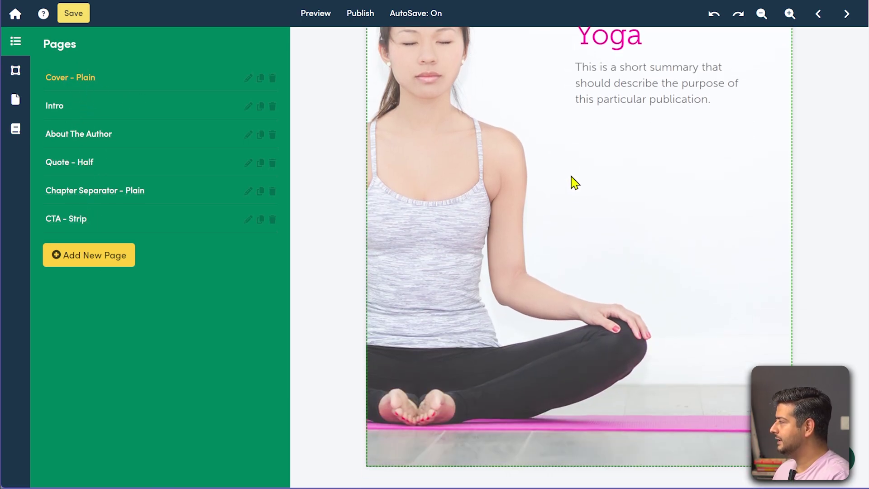
scroll(581, 209, up, 2)
scroll(581, 209, up, 1)
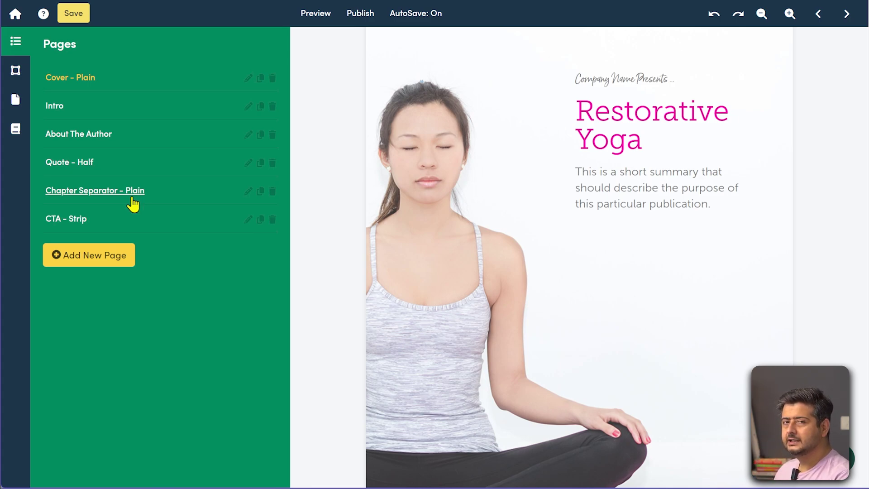
click(69, 109)
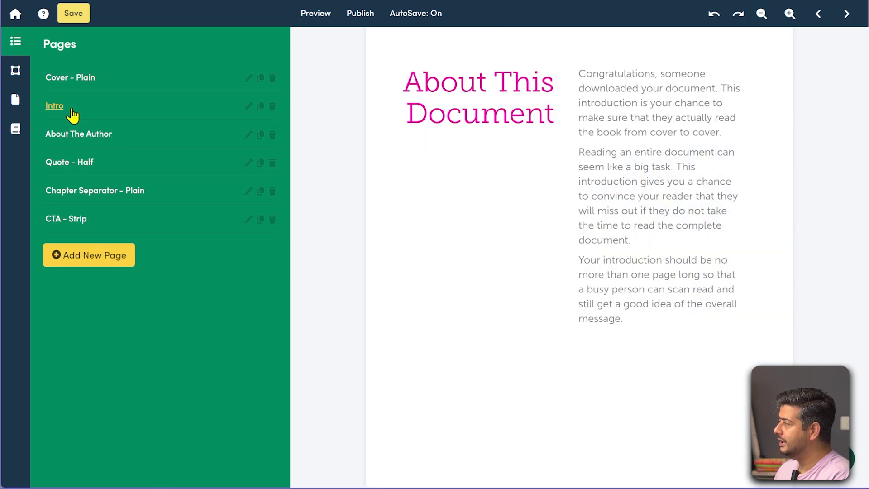
scroll(699, 307, down, 2)
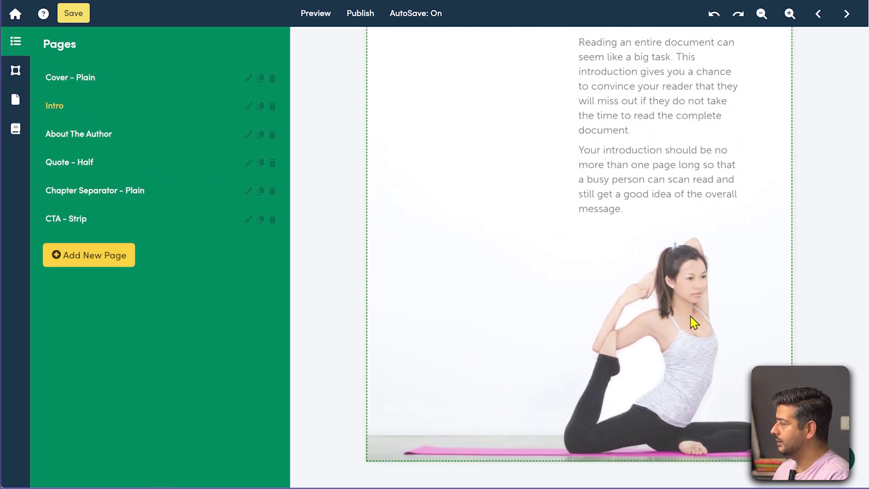
scroll(693, 323, up, 3)
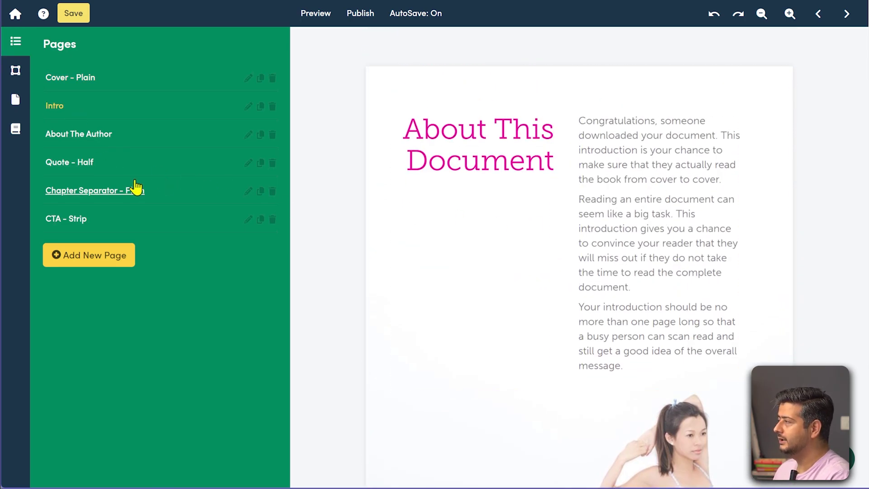
- View the layouts of the About The Author and Quote - Half pages
click(94, 138)
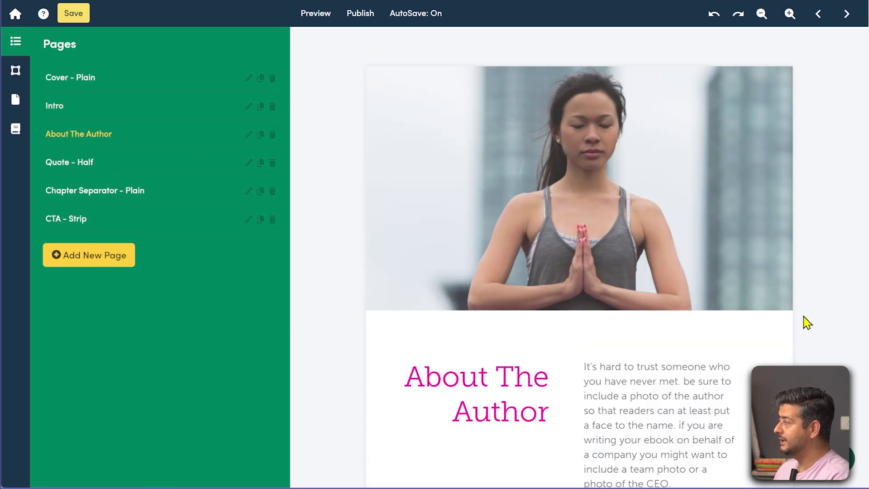
scroll(807, 322, down, 2)
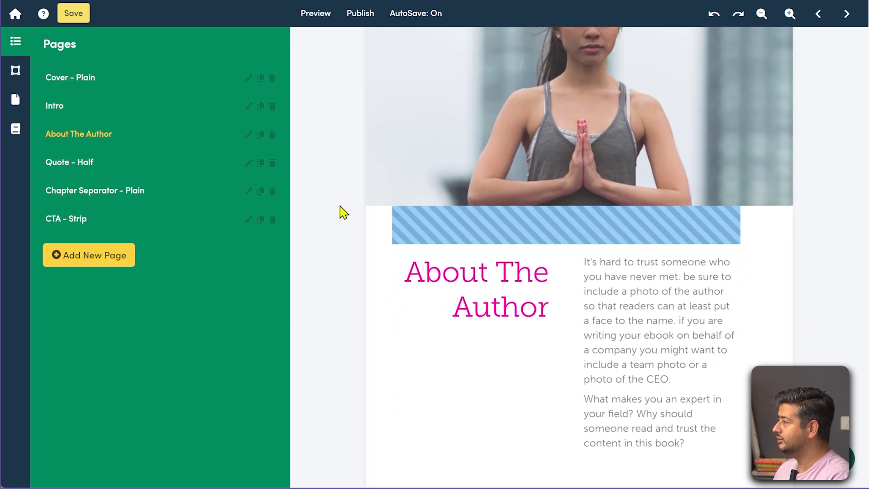
click(107, 169)
scroll(484, 217, up, 2)
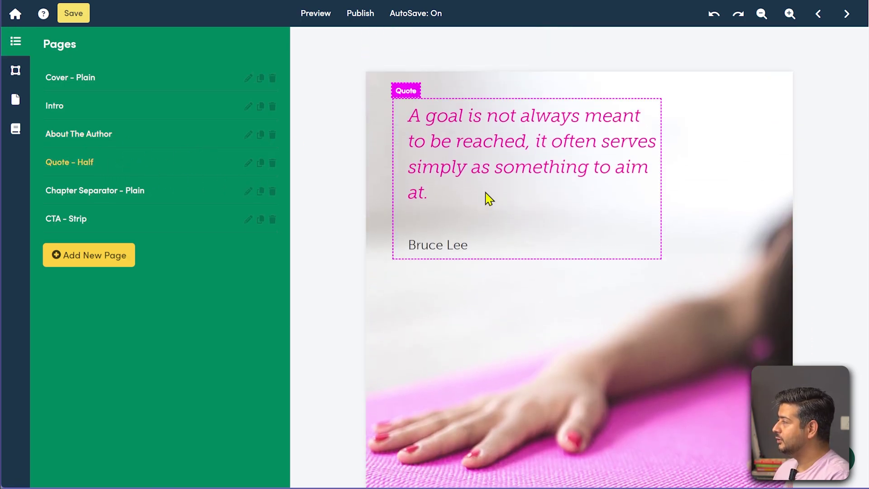
scroll(485, 198, down, 3)
- Inspect the Chapter Separator - Plain page, and display the CTA - Strip page
click(135, 196)
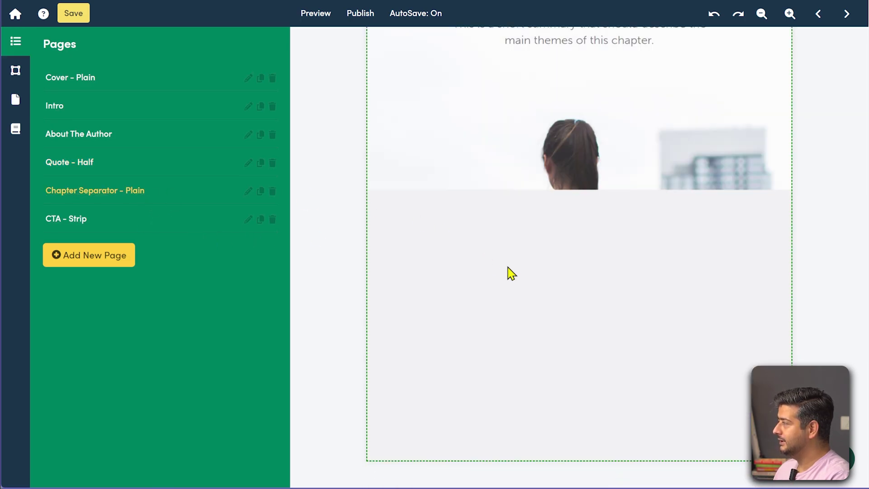
scroll(577, 254, up, 3)
scroll(575, 239, down, 3)
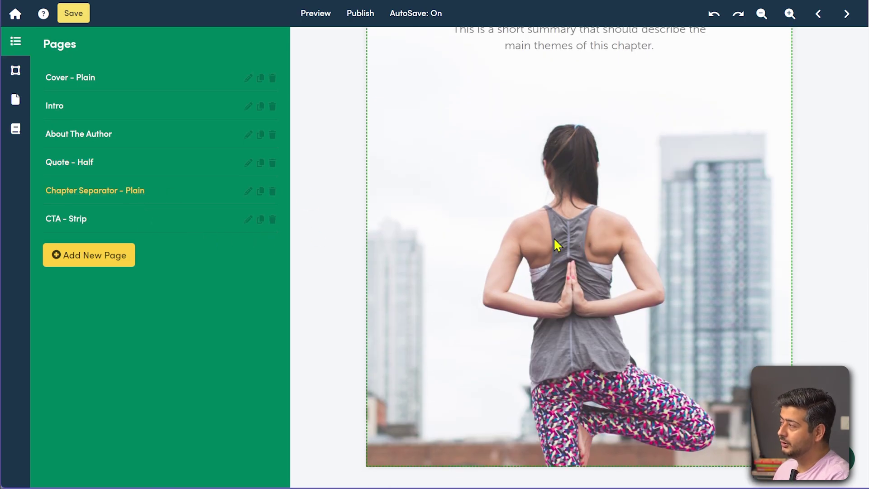
click(82, 223)
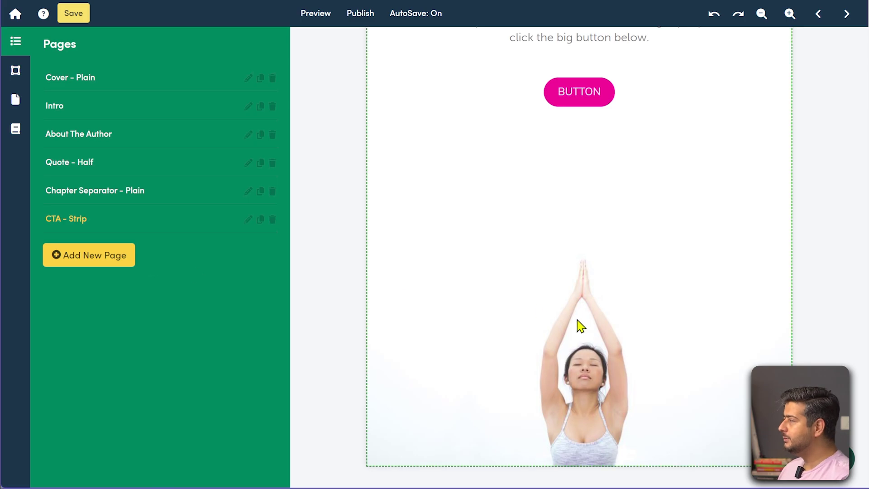
- Replace the company name line on the Cover - Plain page with "Yoga Magic Presents"
scroll(577, 346, up, 3)
click(102, 81)
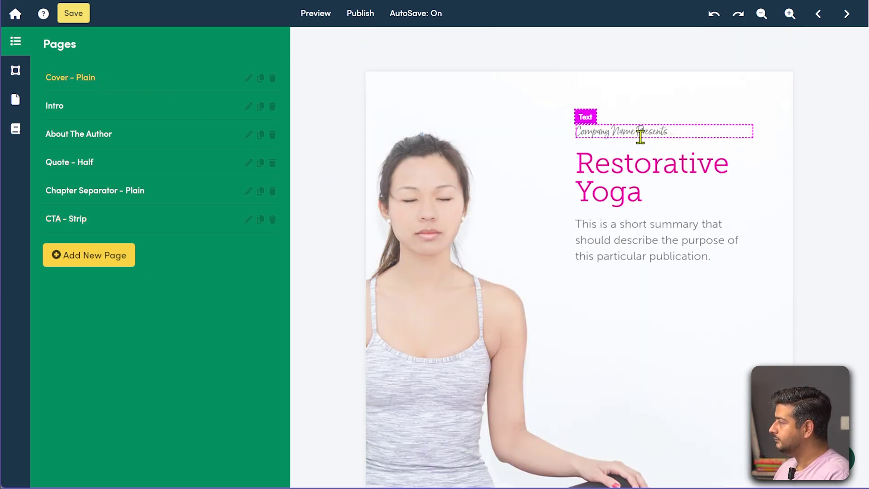
double_click(658, 132)
click(676, 132)
key(ctrl+a)
key(BackSpace)
text(Yoga Ma)
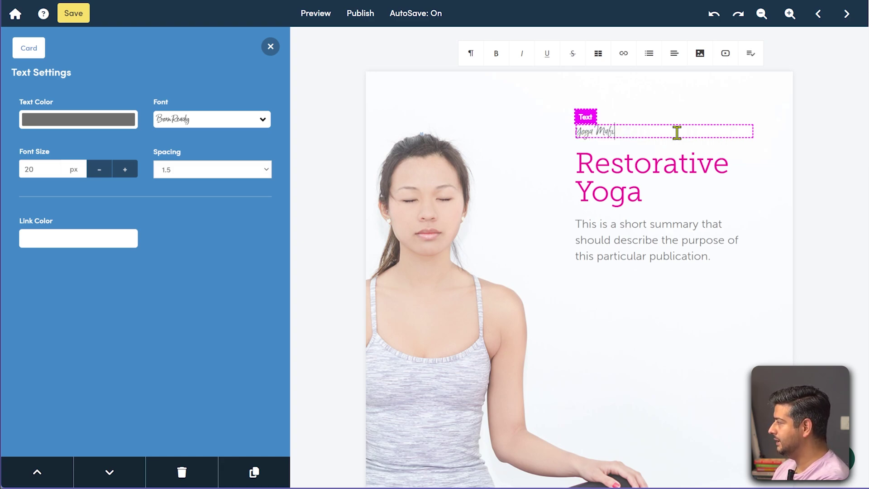
text(gic)
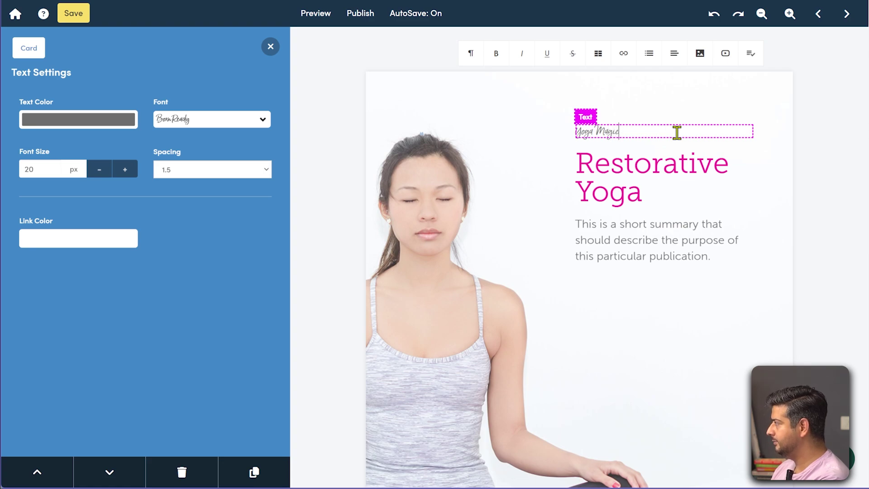
text( Presents)
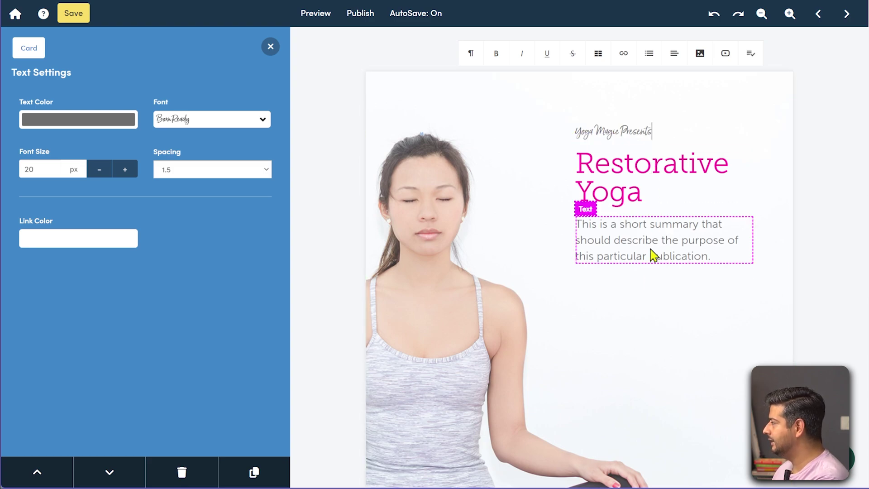
- Replace the cover's summary text with "Use the power of Yoga to improve mindfulness and transform your mental health"
double_click(702, 243)
triple_click(714, 255)
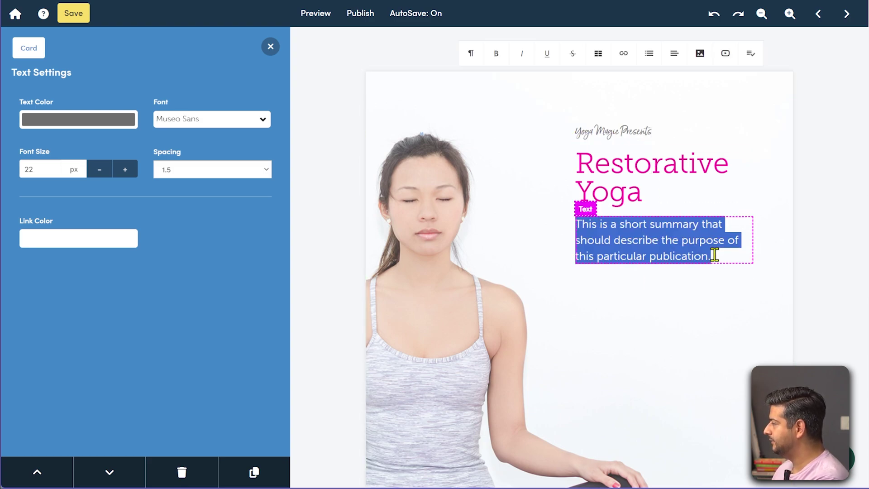
key(BackSpace)
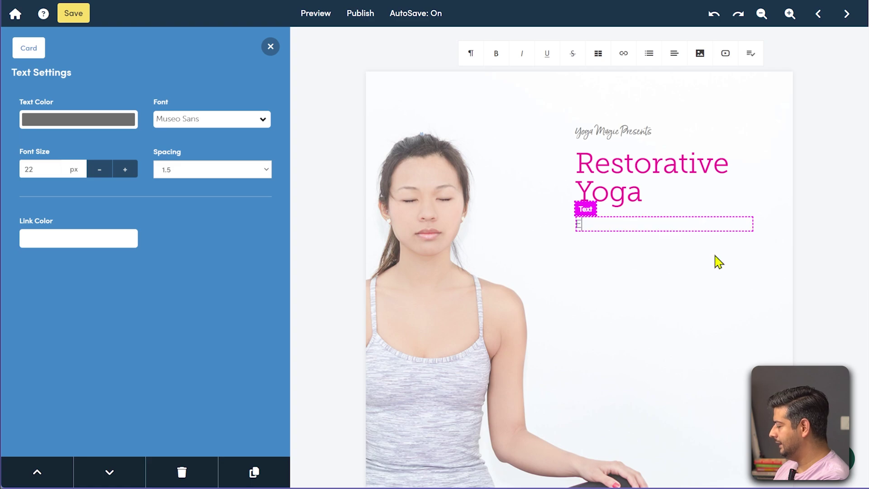
text(Use the p)
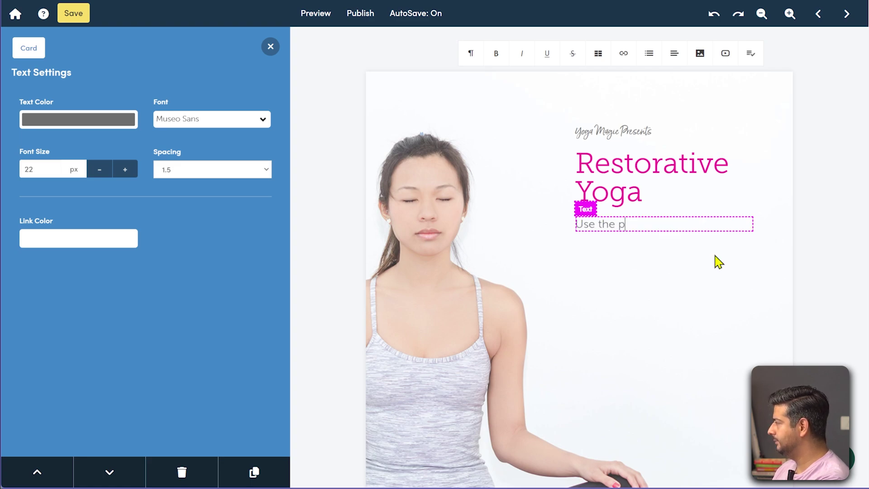
text(ower of Y)
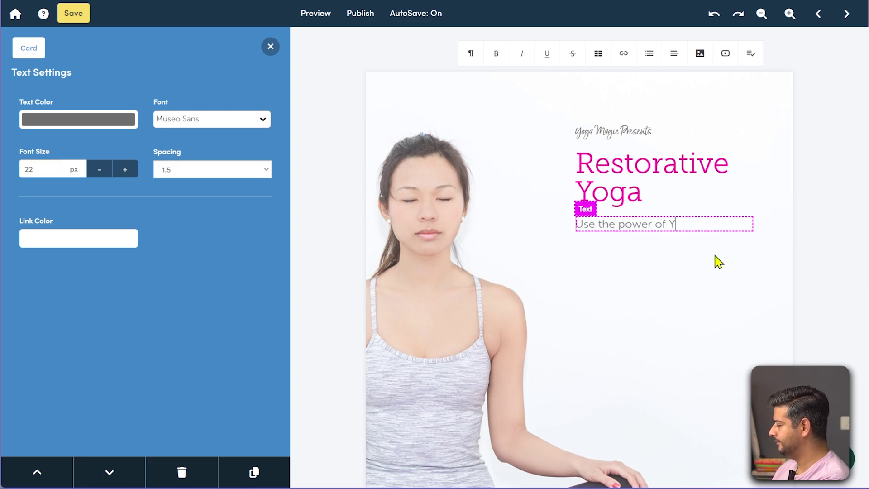
text(oga to imp)
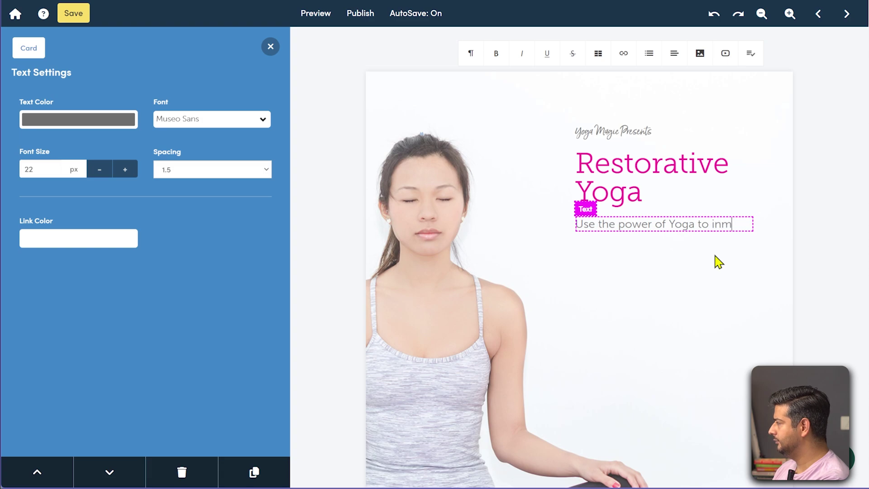
text(rov)
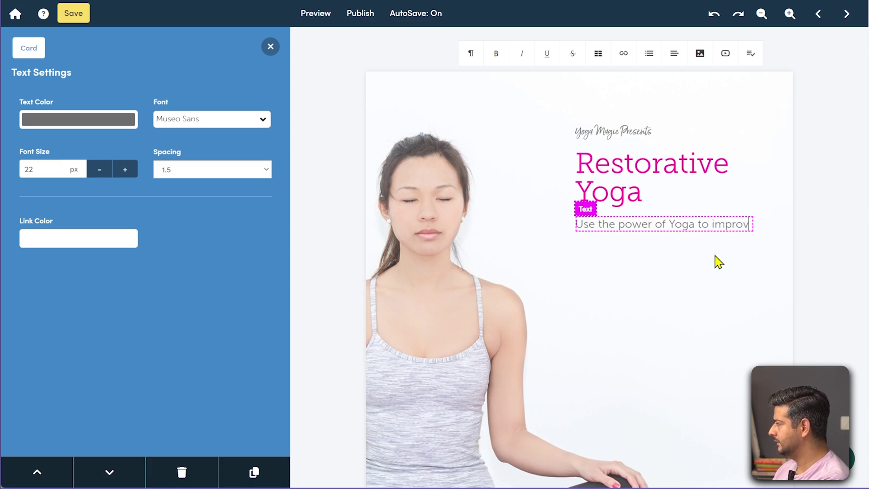
text(e mindf)
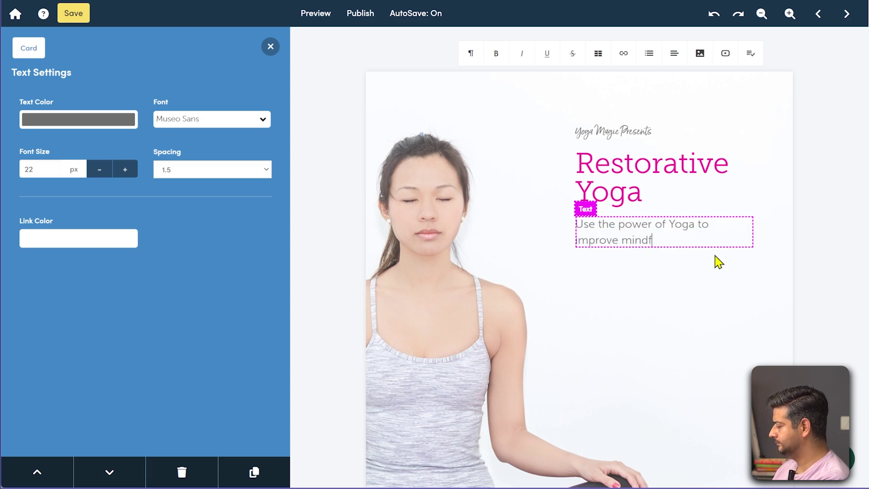
text(ulness and )
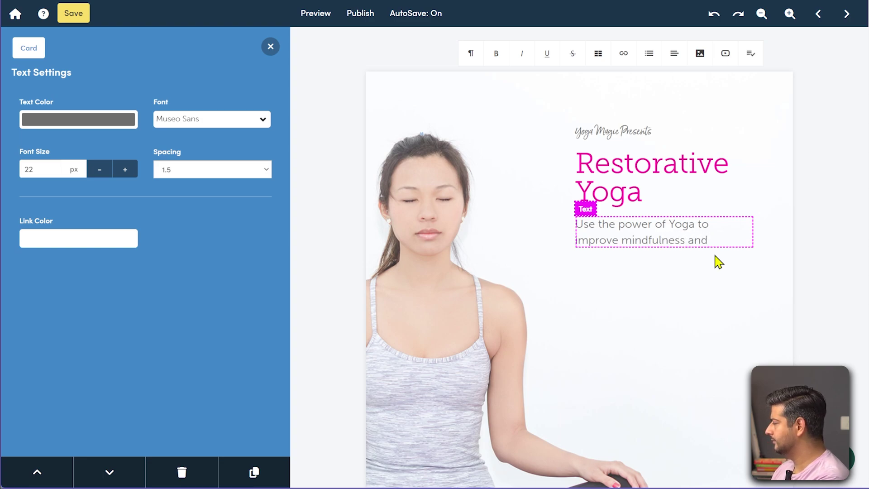
text(tranform y)
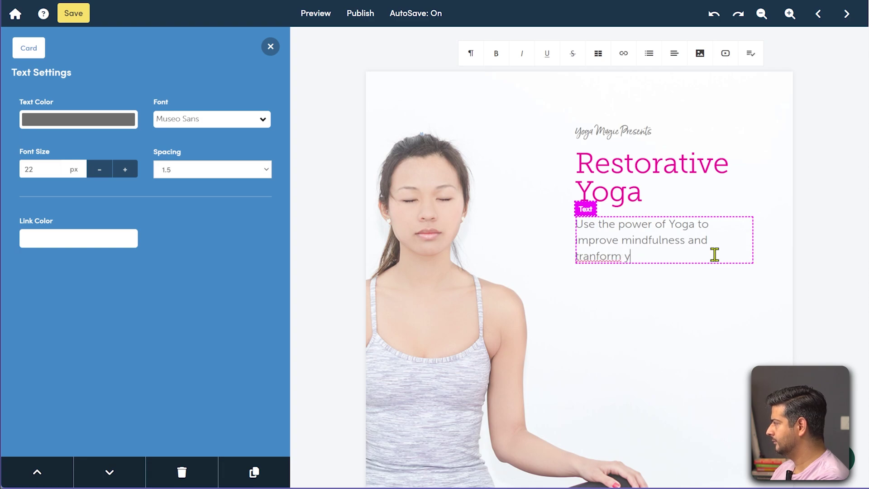
key(BackSpace)
key(BackSpace)
key(BackSpace)
key(BackSpace)
key(BackSpace)
key(BackSpace)
text(sform your mental health)
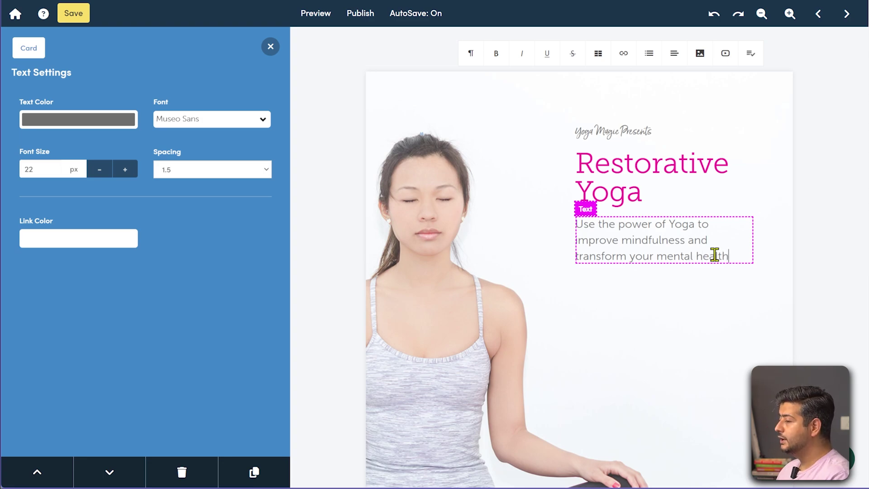
click(811, 297)
click(837, 277)
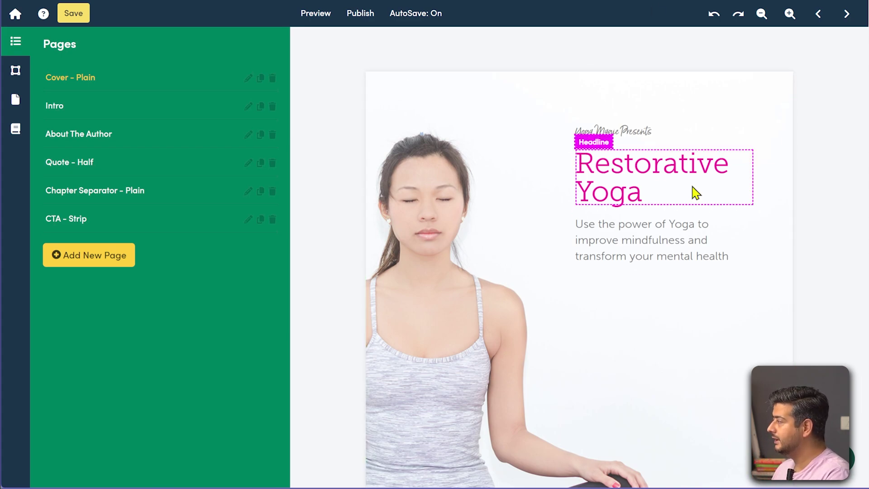
- Apply a light blue image tint to the cover page's background
click(470, 284)
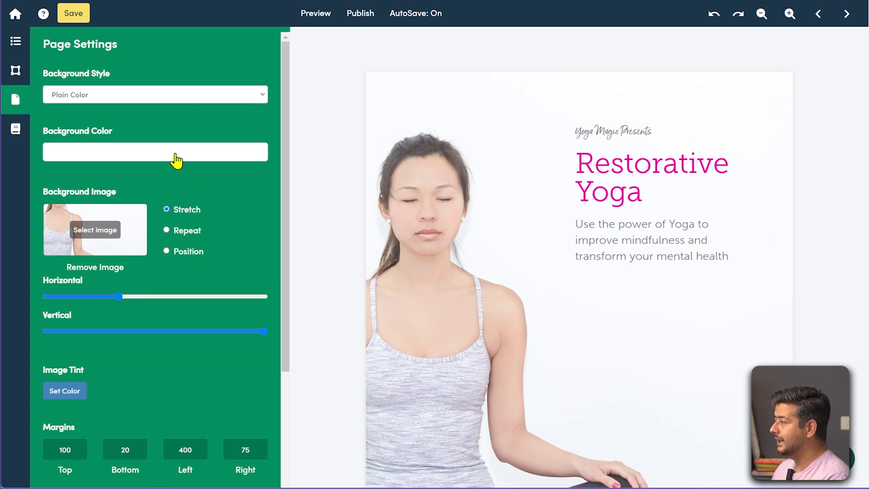
scroll(180, 163, down, 3)
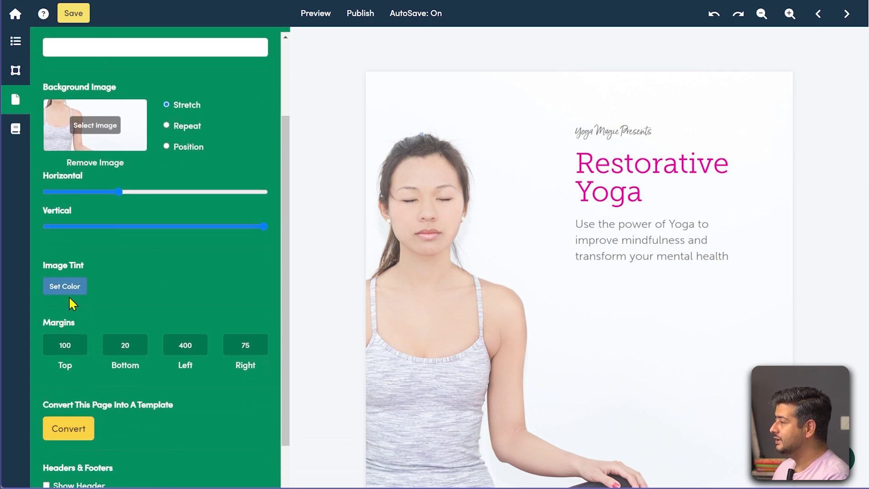
click(59, 286)
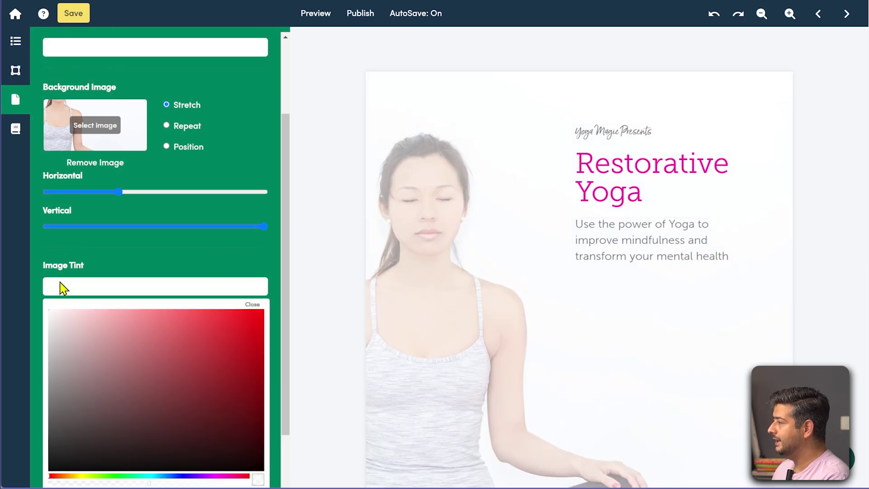
drag(144, 476, 162, 475)
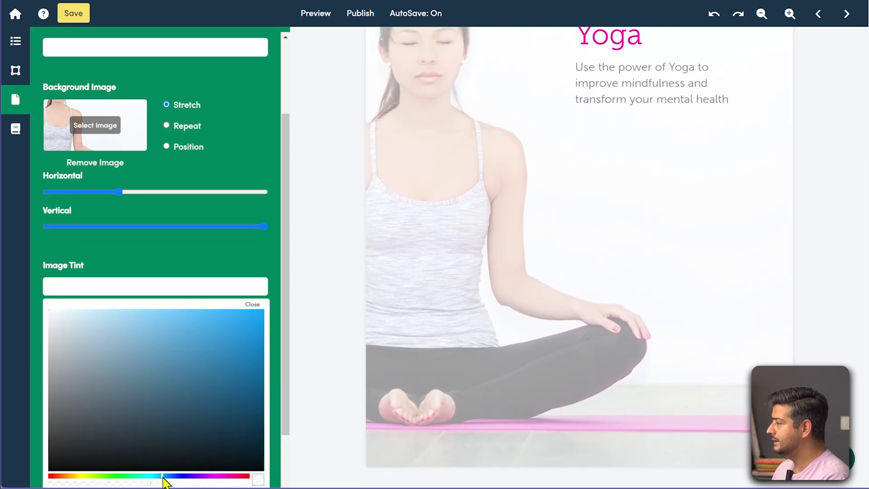
click(186, 310)
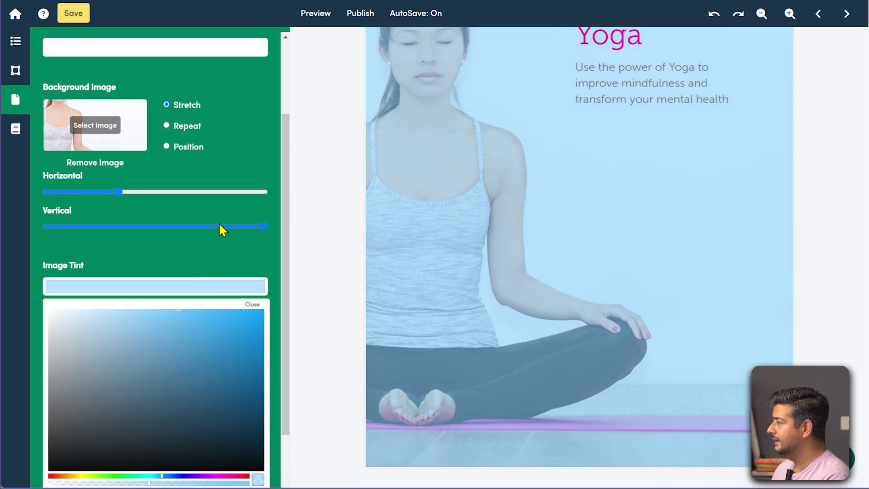
click(221, 241)
scroll(543, 269, up, 1)
scroll(540, 269, up, 2)
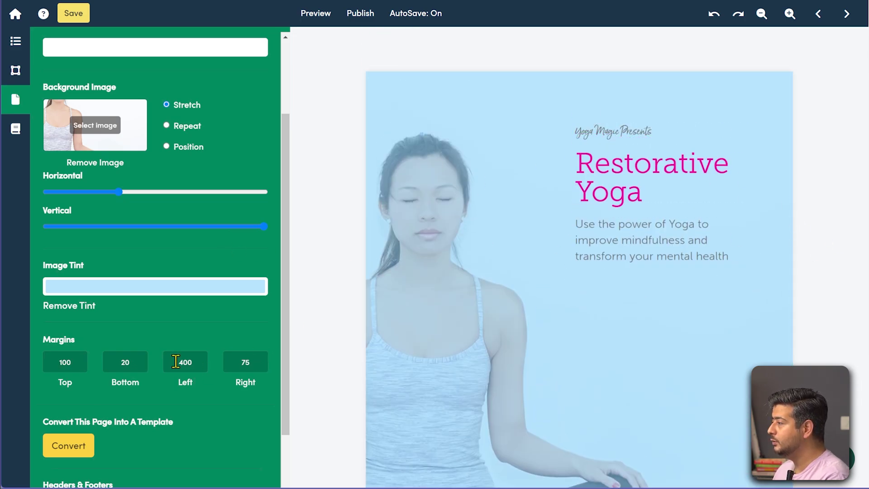
- Look through the cover's margin, template conversion, header and footer settings, and return to the list of pages
scroll(163, 362, down, 2)
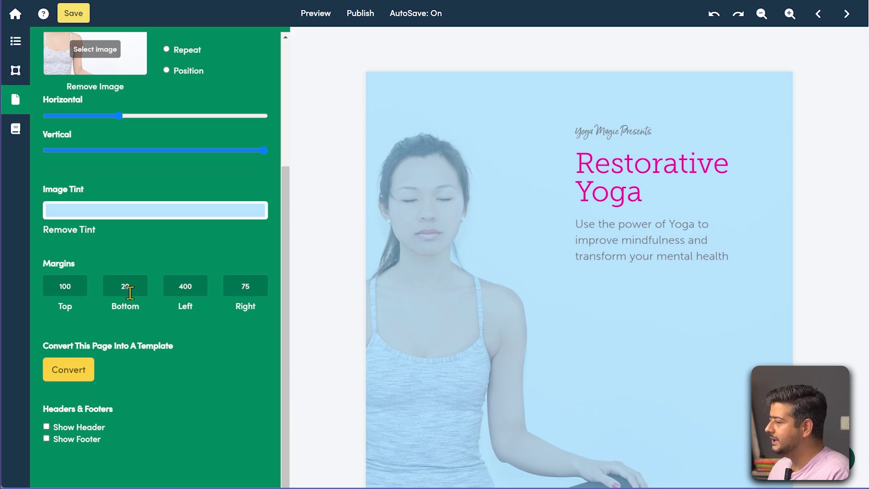
scroll(167, 264, up, 4)
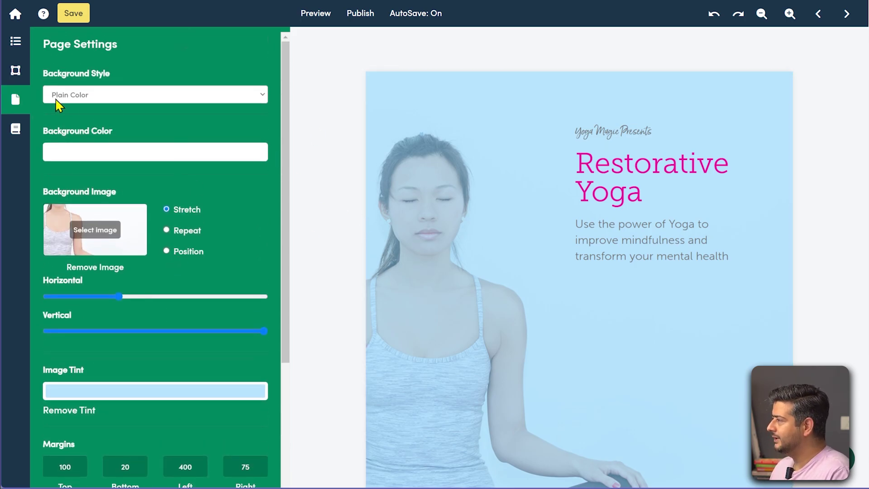
click(26, 46)
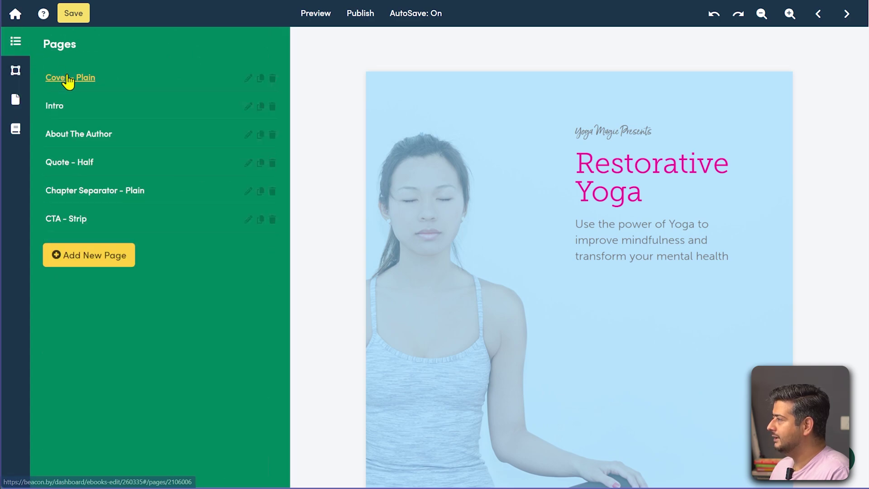
- Check the font choices in the settings of the "Restorative Yoga" cover headline, and close the settings
click(607, 171)
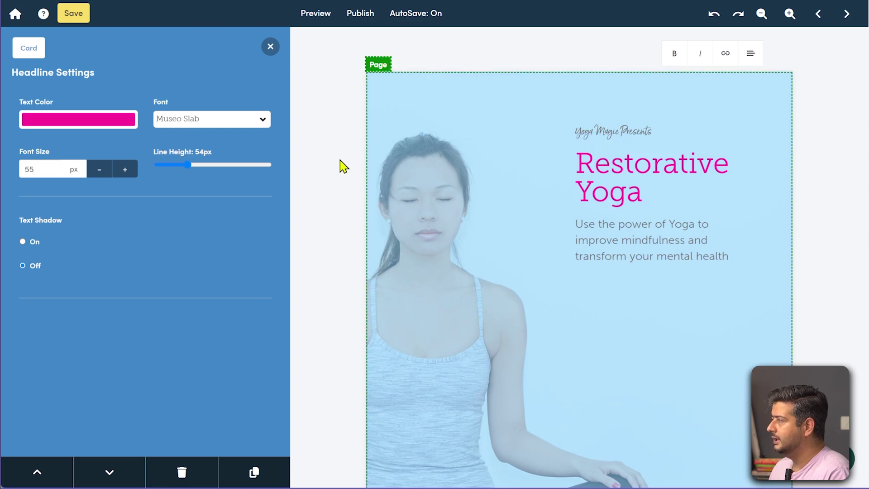
click(233, 121)
click(232, 129)
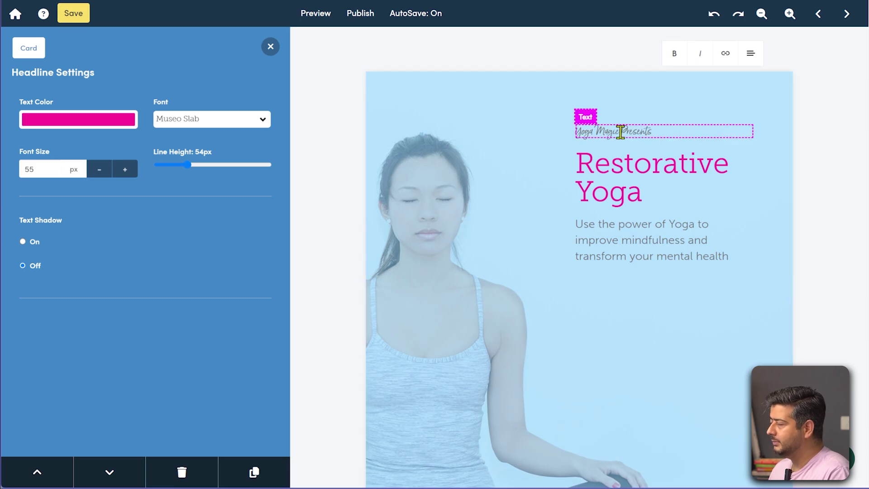
click(270, 47)
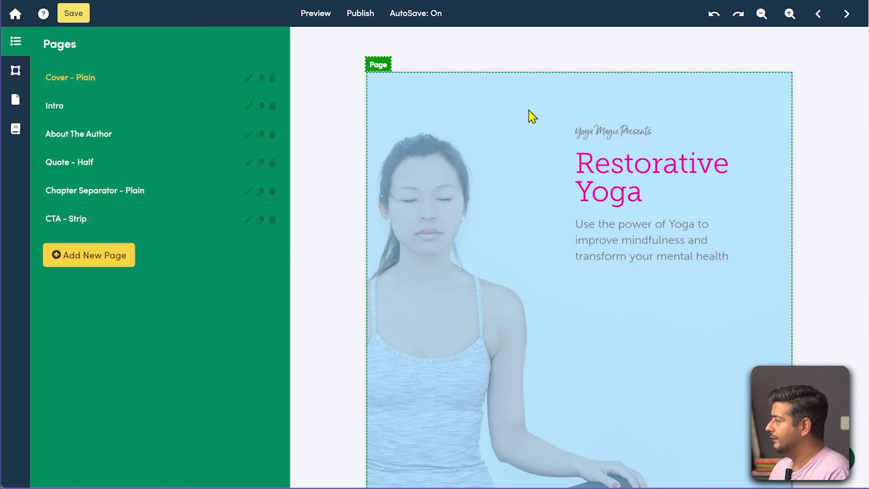
- View the whole tinted cover and the full Chapter Separator - Plain page
scroll(538, 118, down, 3)
scroll(584, 160, up, 3)
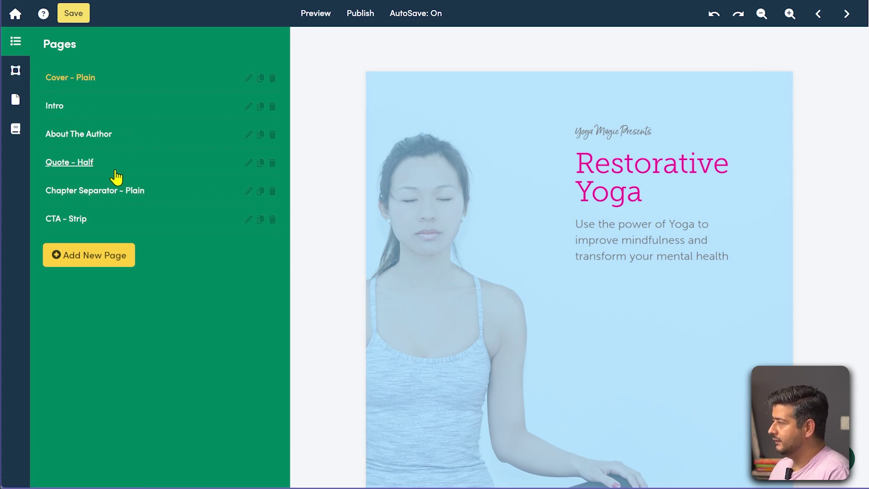
click(135, 194)
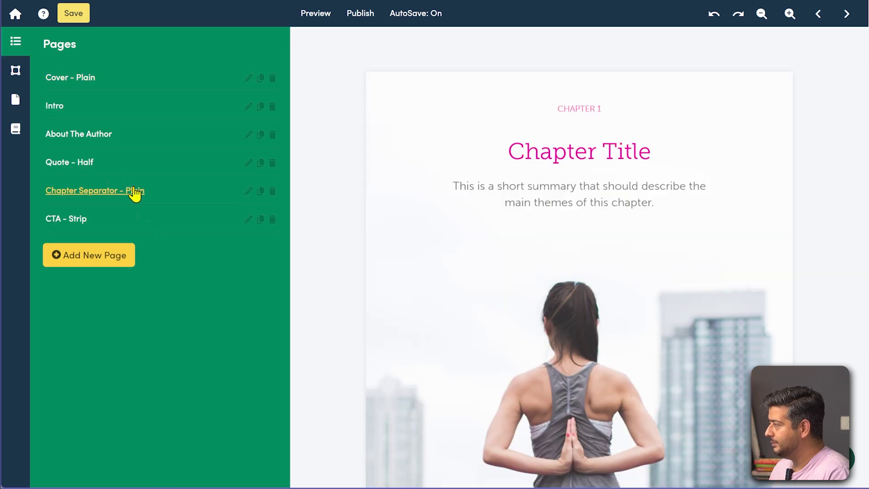
scroll(553, 226, down, 4)
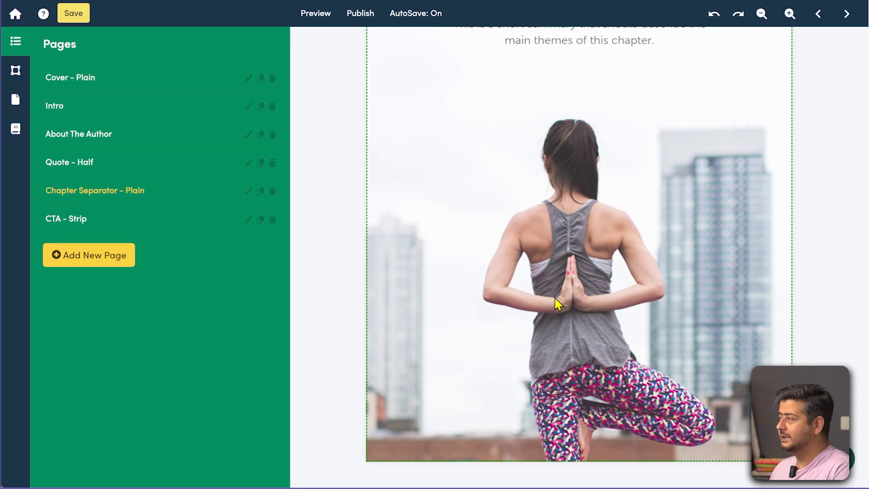
- Browse the new-page layouts and add a Text - Plain page after the Chapter Separator - Plain page
click(88, 255)
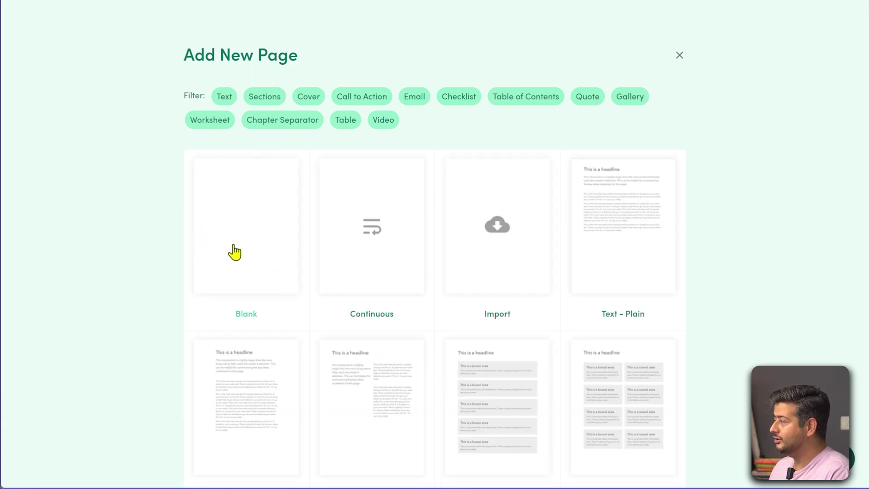
scroll(645, 195, down, 10)
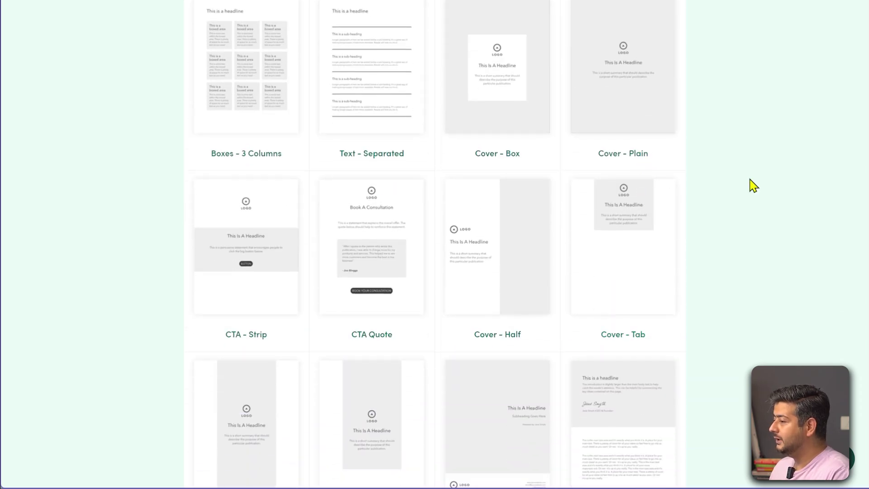
scroll(588, 184, down, 10)
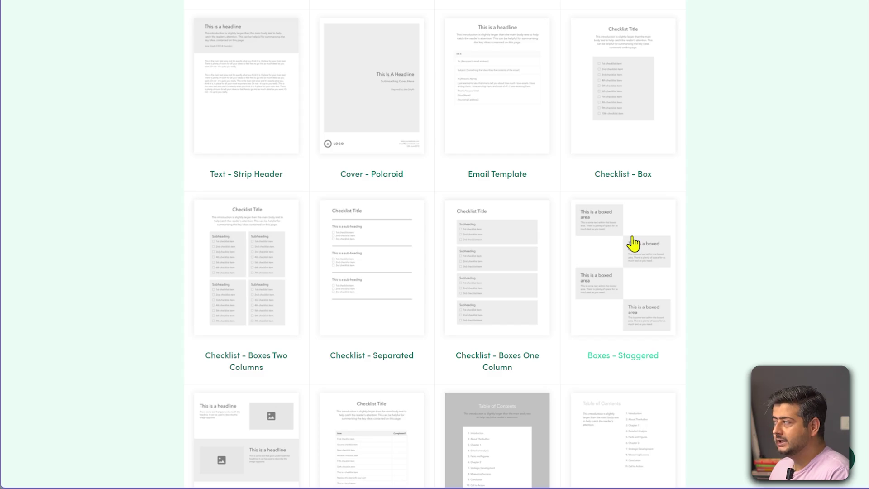
scroll(632, 243, down, 5)
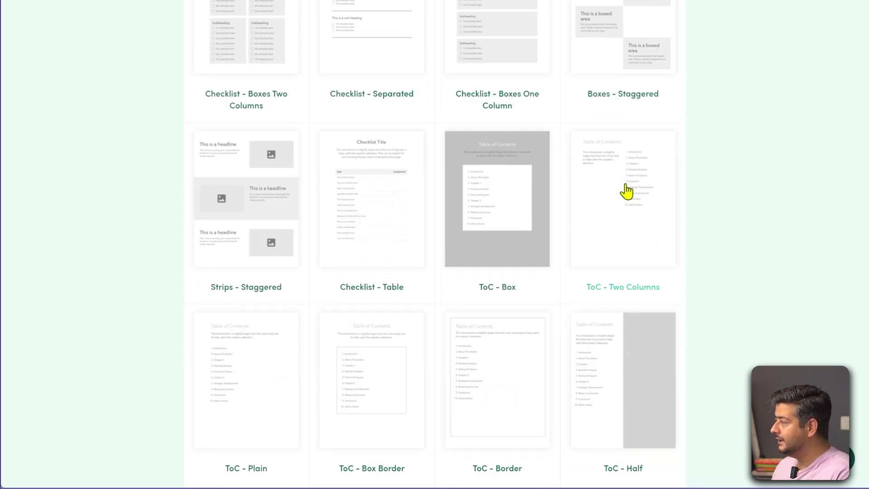
scroll(626, 190, down, 8)
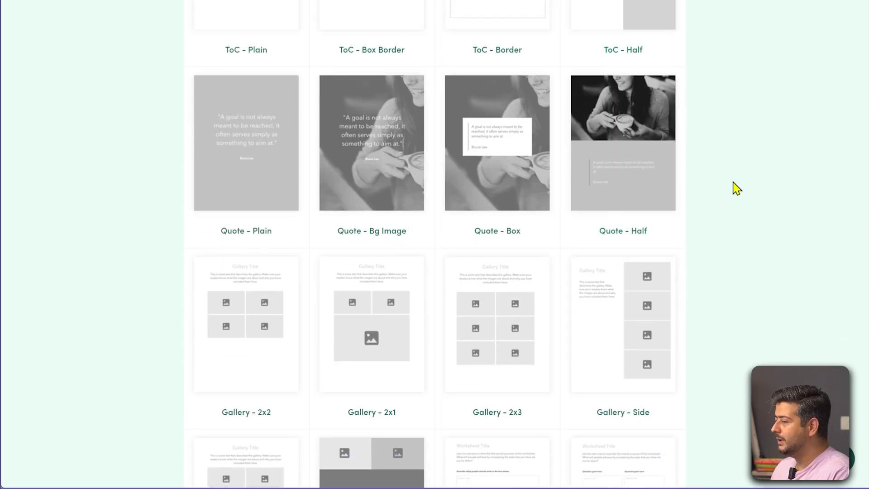
scroll(669, 194, down, 11)
scroll(598, 186, down, 3)
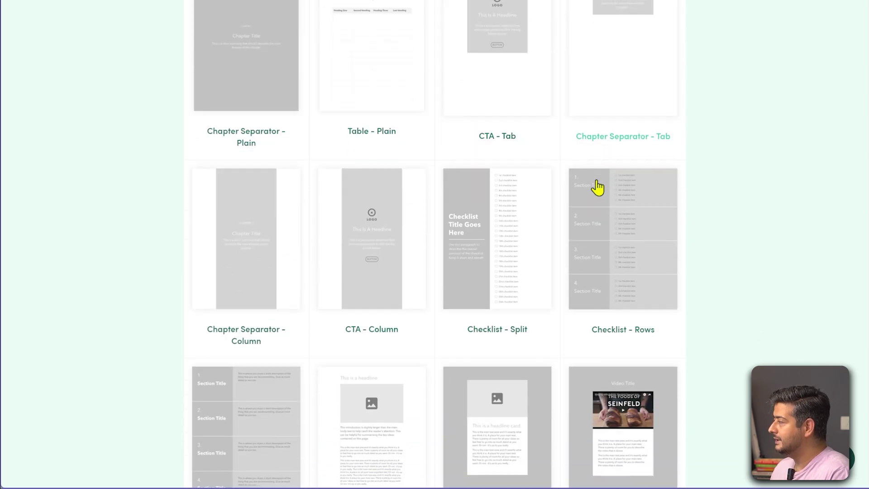
scroll(601, 194, down, 8)
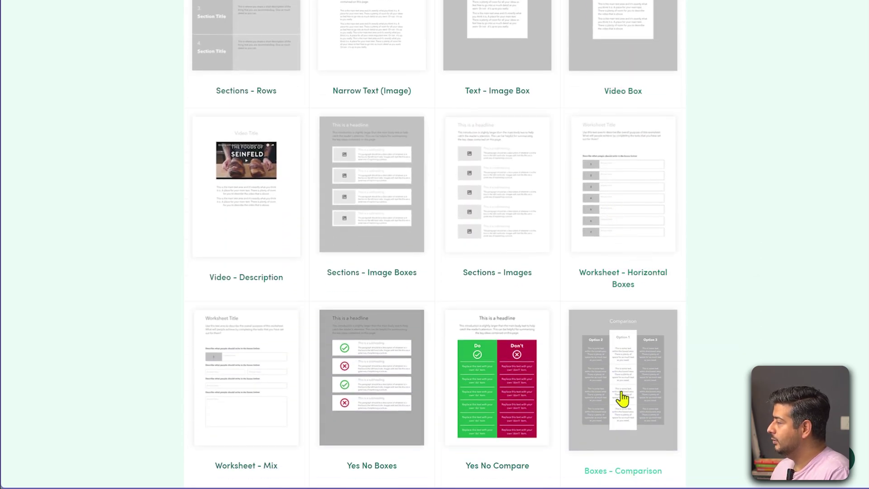
scroll(576, 304, up, 20)
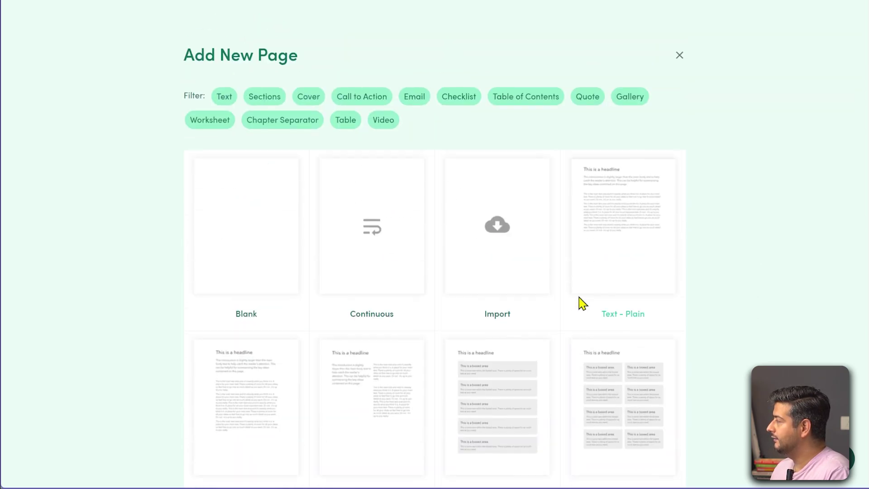
scroll(752, 235, down, 3)
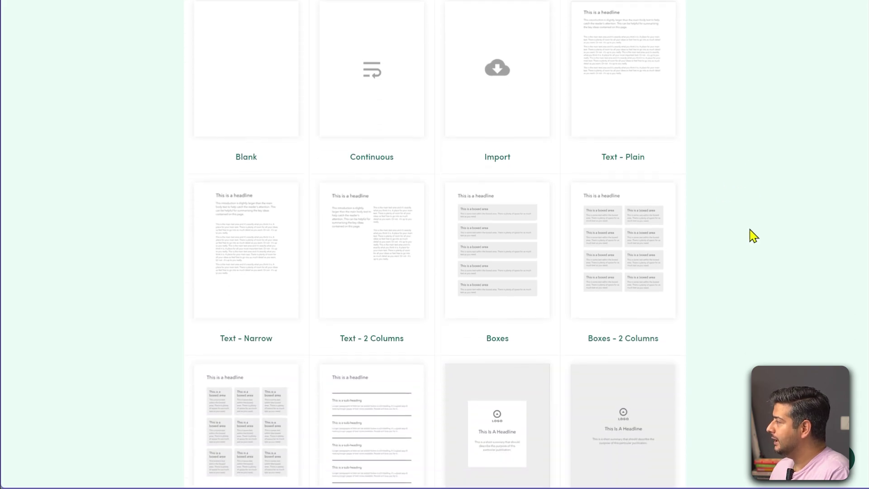
scroll(733, 208, up, 2)
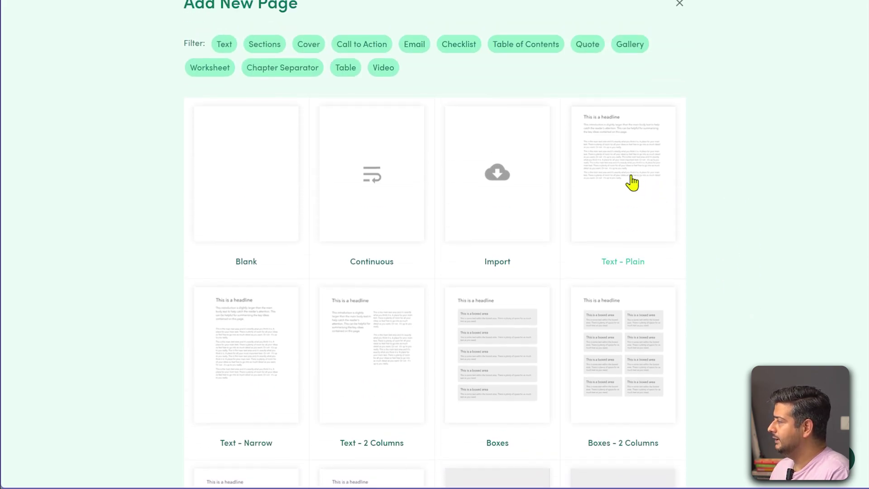
click(632, 183)
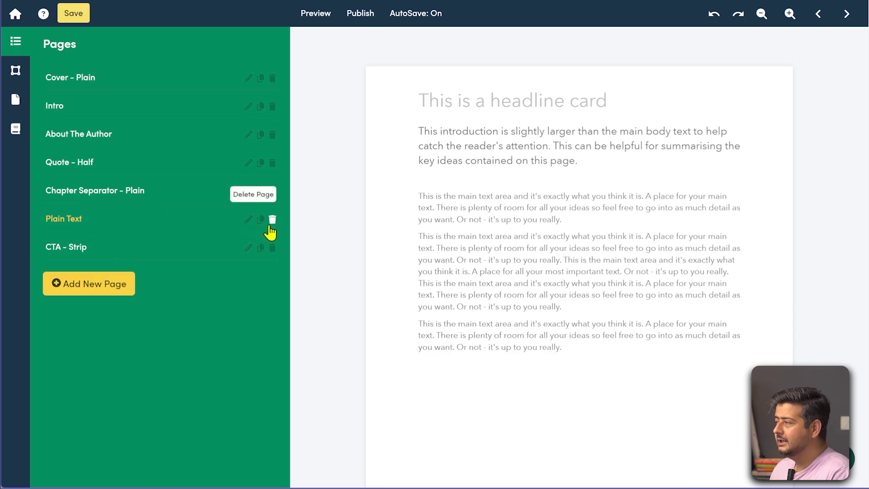
- Check the settings of the headline on the added Plain Text page, and close them
scroll(621, 226, up, 1)
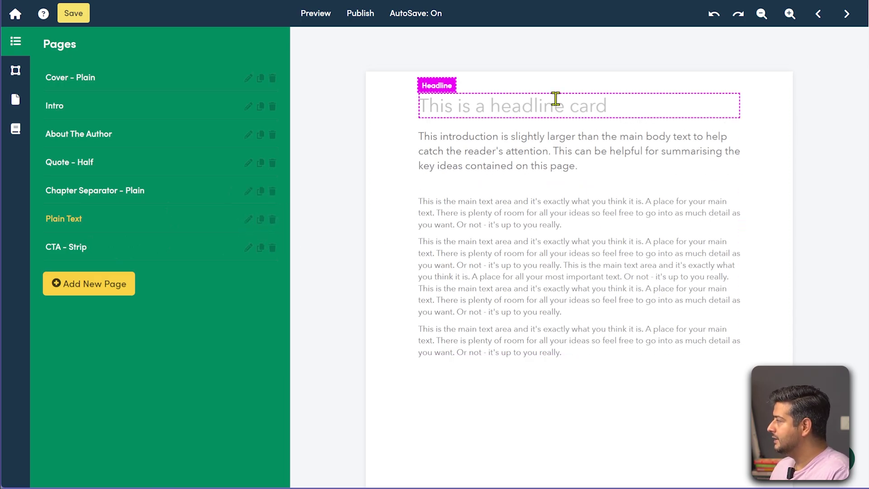
click(514, 103)
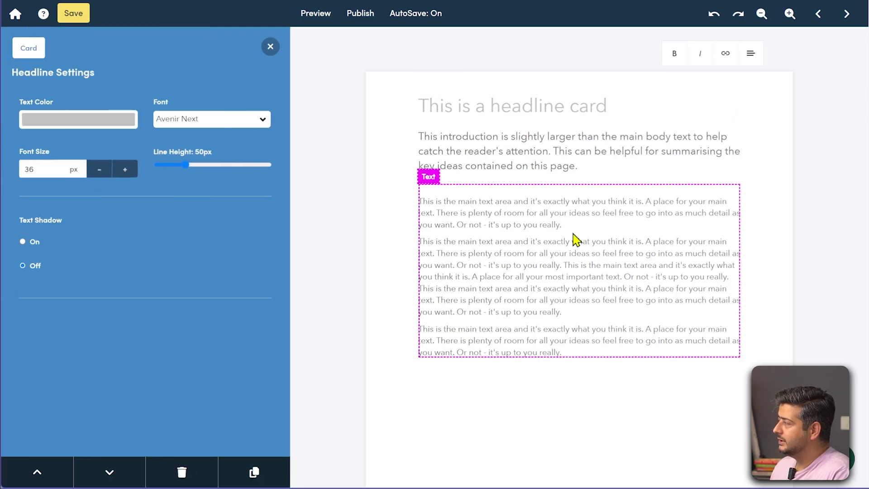
click(351, 116)
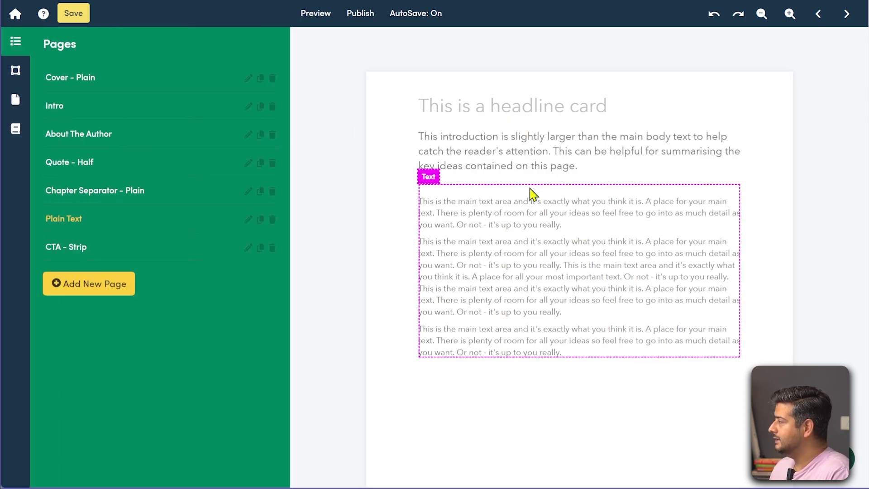
- Replace the chapter title on the Chapter Separator - Plain page with "Everyday Yoga"
click(156, 202)
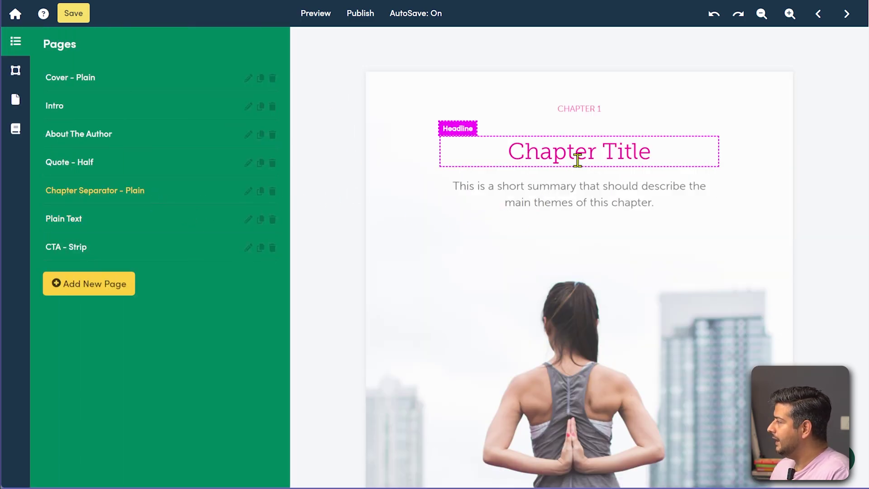
click(674, 154)
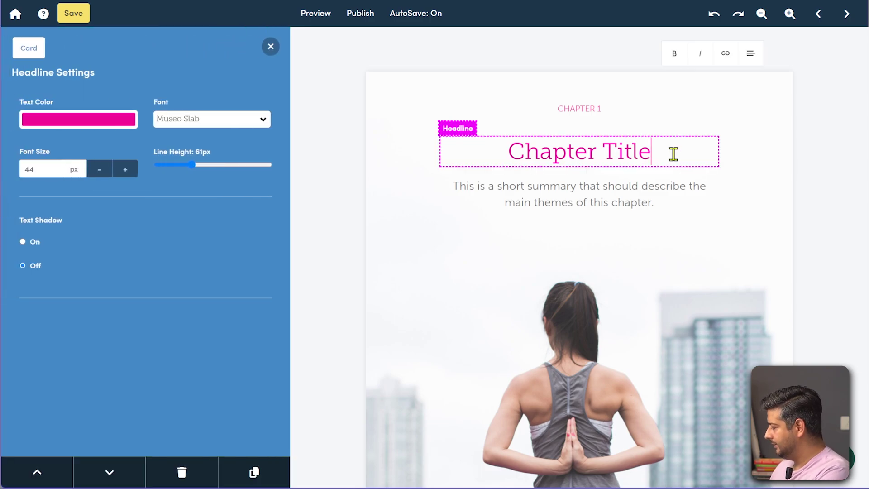
key(ctrl+a)
text(Everyday )
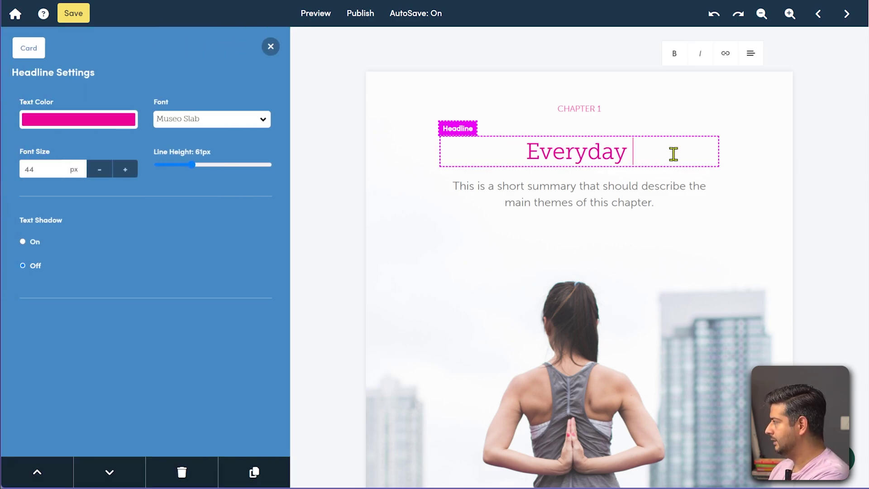
text(Yoga)
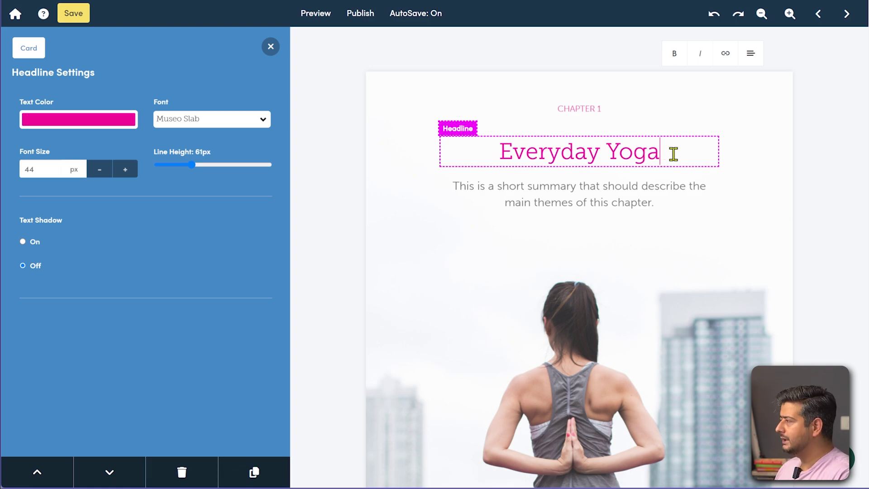
- Replace the summary under the chapter title with "Yoga for everyday mindfulness and better mental health", and close the text settings
double_click(618, 201)
click(656, 199)
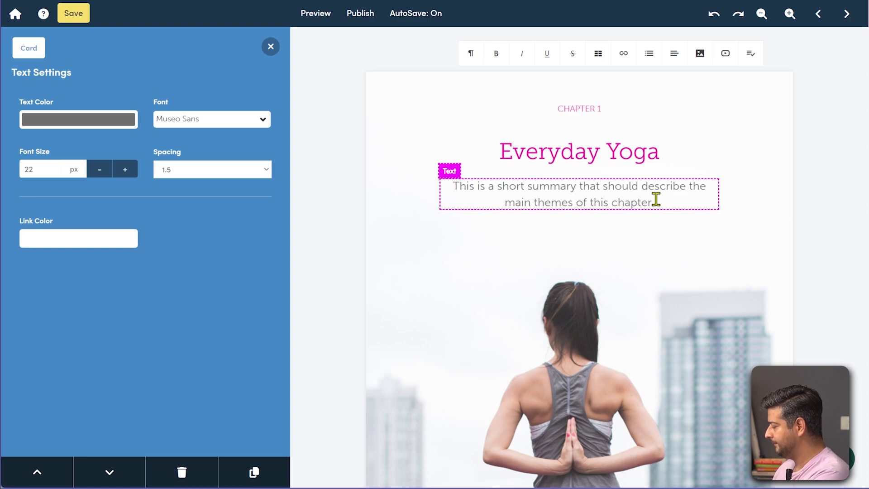
triple_click(656, 199)
text(Yoga)
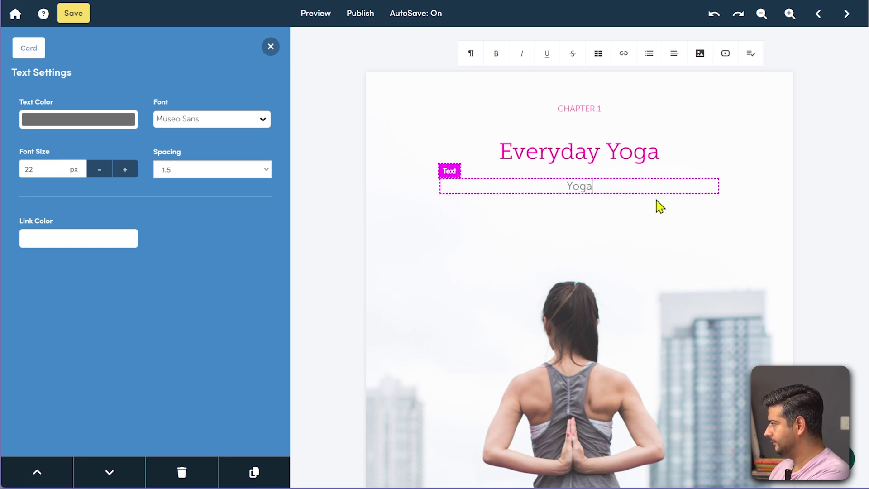
text( for everyday)
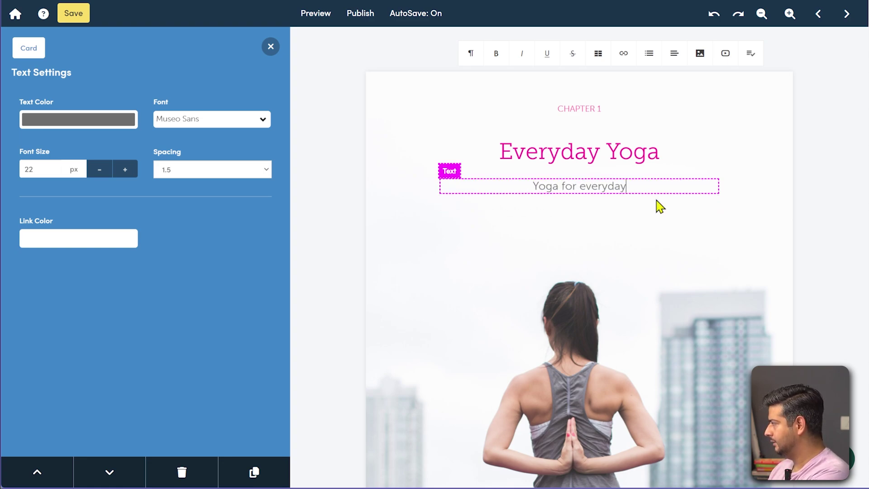
text( mindful)
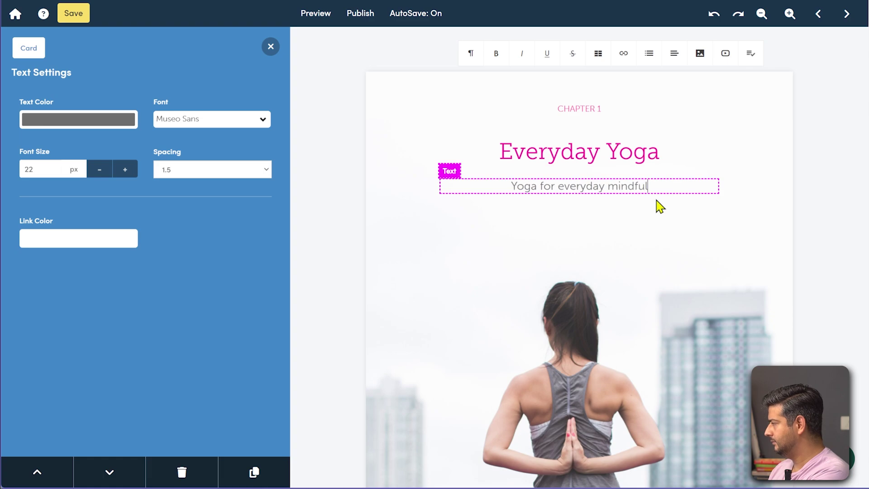
text(ness and bete)
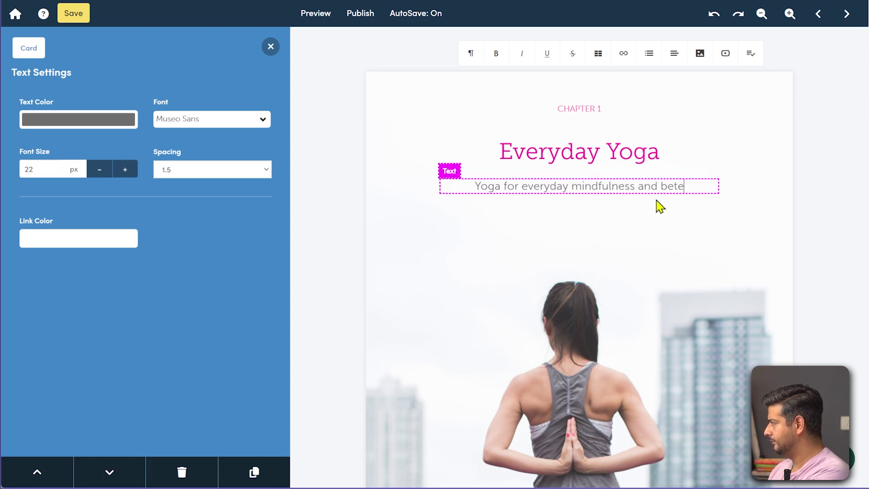
key(BackSpace)
text(ter mental H)
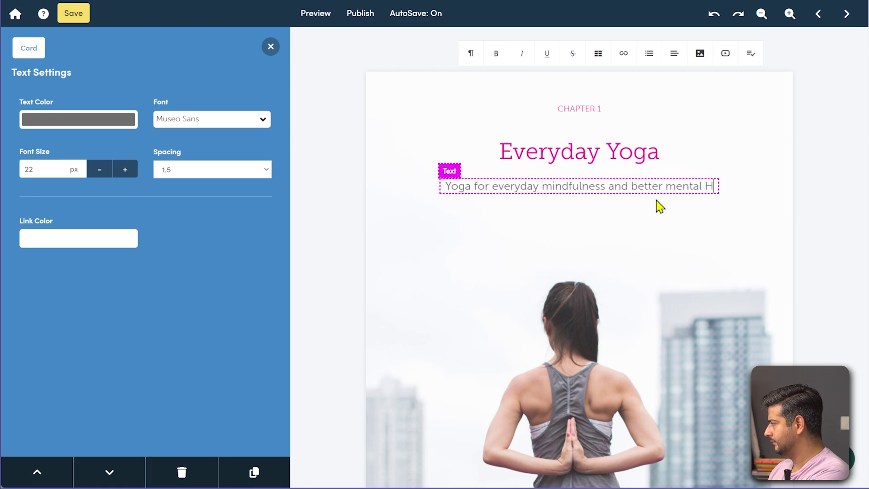
key(BackSpace)
text(heatlh)
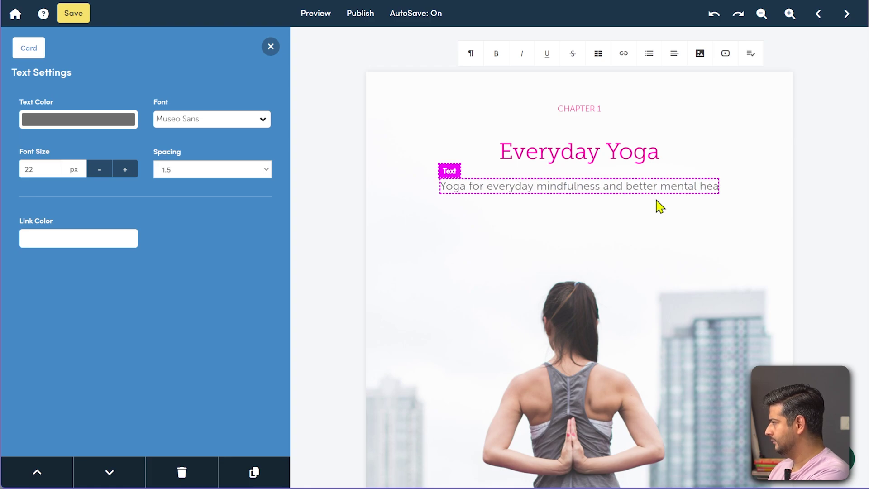
key(BackSpace)
key(BackSpace)
key(BackSpace)
text(lth)
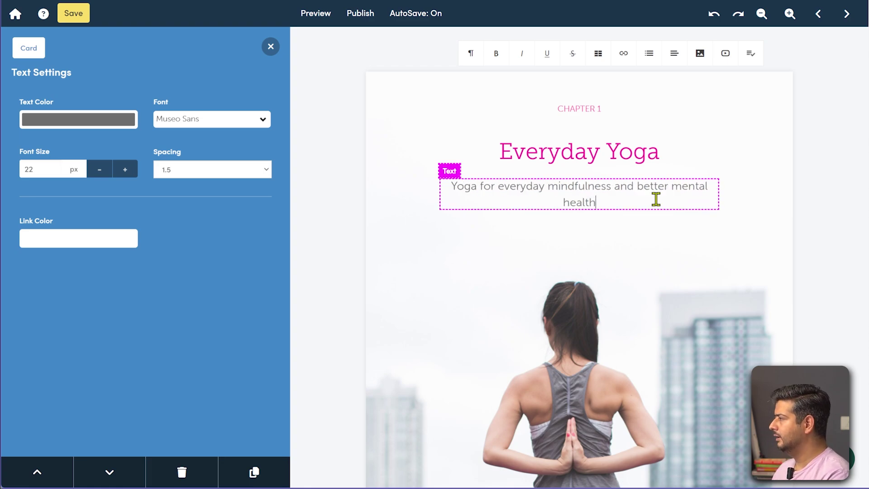
click(842, 143)
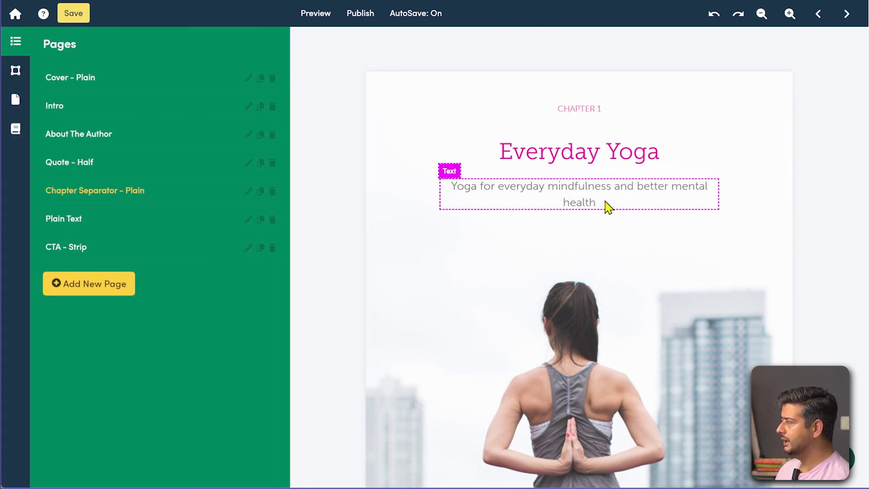
- Add a Button content card below the main body text on the Plain Text page
click(71, 219)
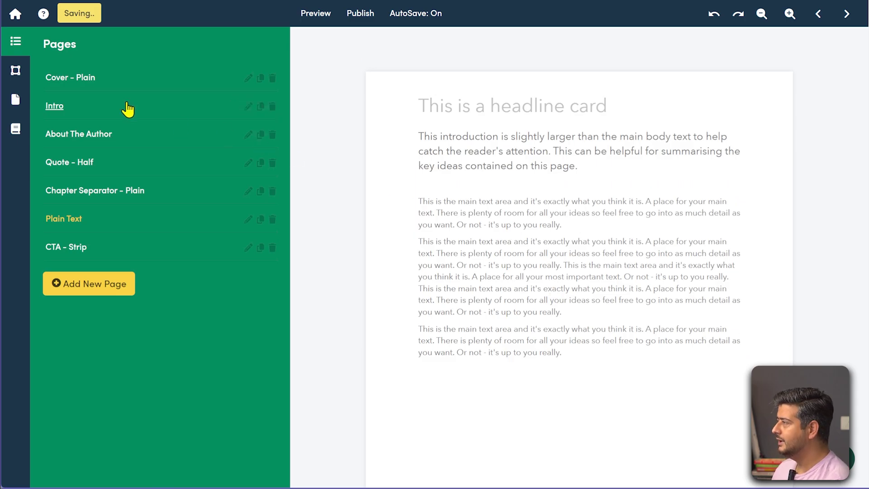
click(10, 81)
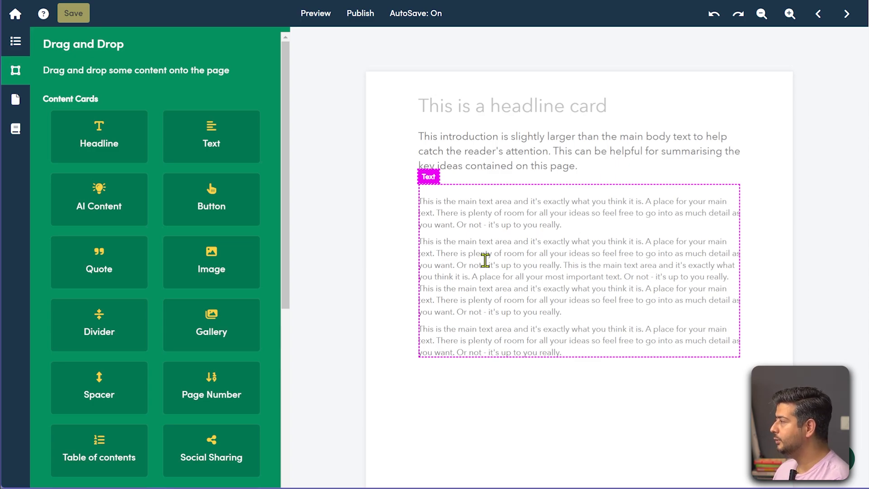
drag(207, 190, 518, 412)
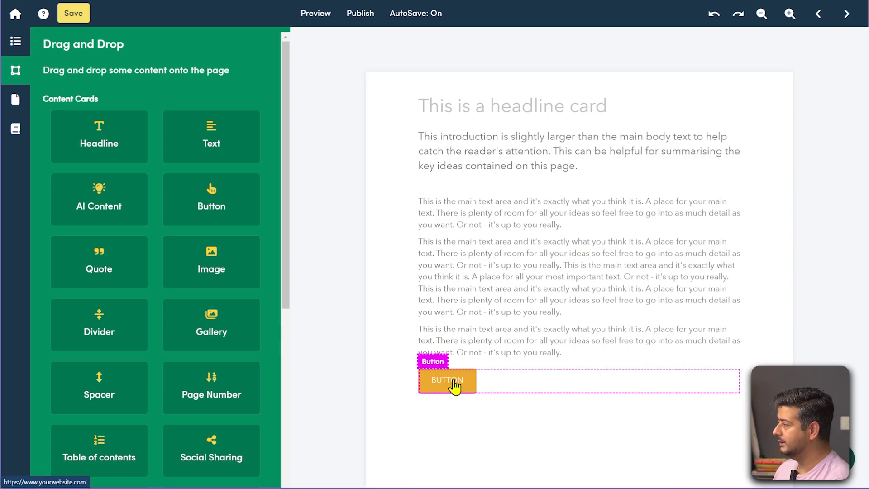
- Set the background color of the button on the Plain Text page to blue
click(454, 385)
click(100, 241)
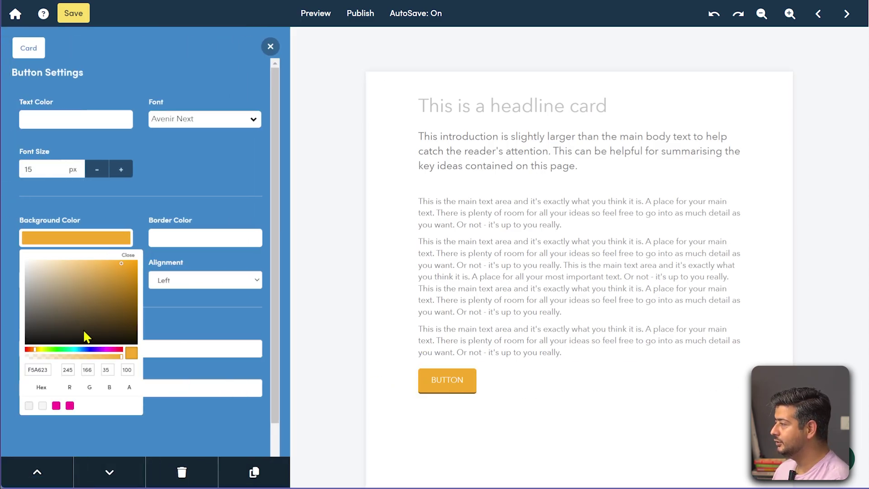
click(83, 349)
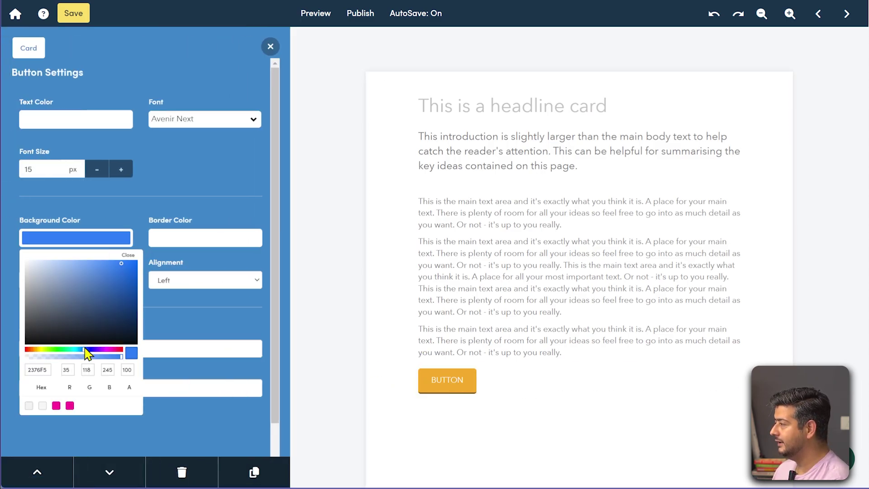
click(190, 240)
- Align the button to the center and set its style to Round
click(204, 281)
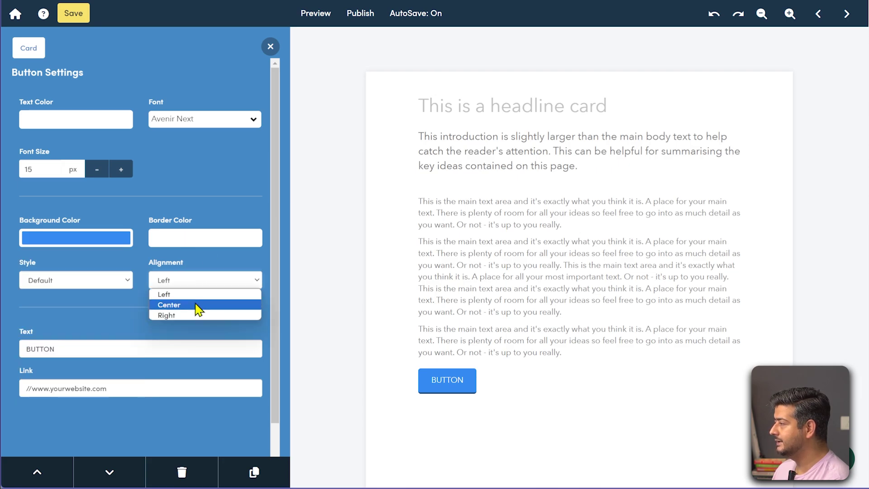
click(202, 304)
click(109, 280)
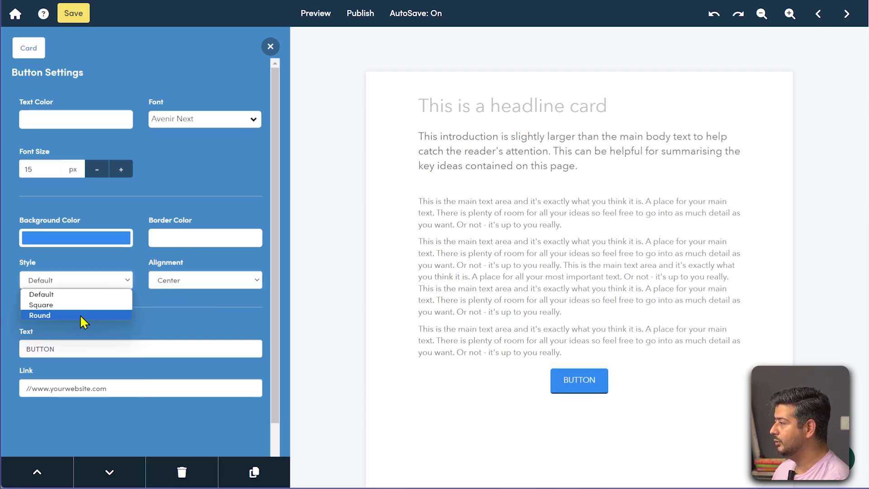
click(80, 314)
- Change the button's text to "Get the Free Video" and close the button settings
double_click(89, 347)
text(Get t)
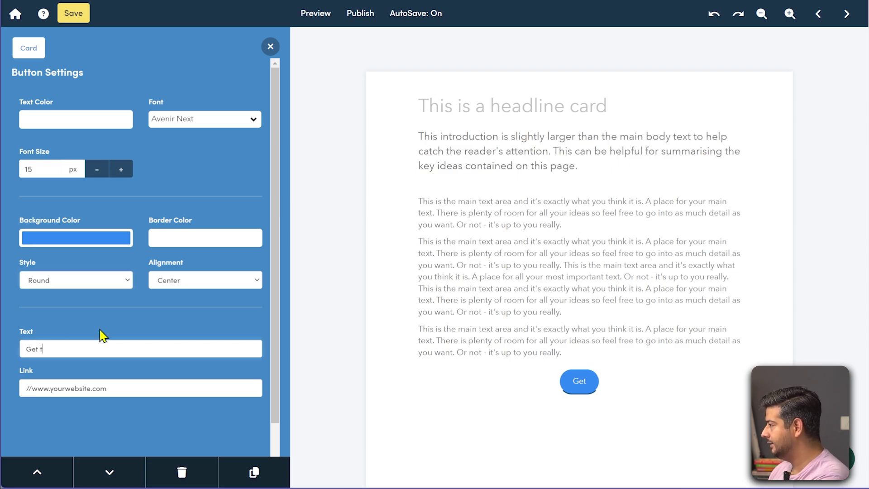
text(he Free Video)
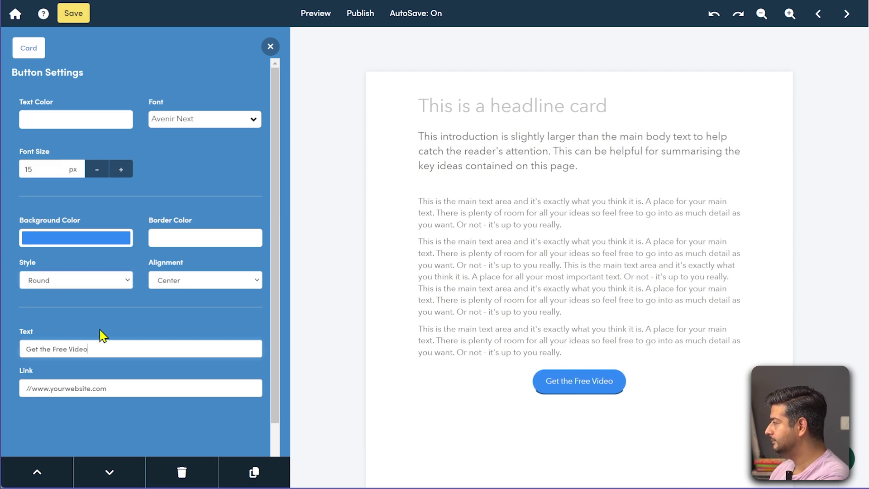
click(131, 387)
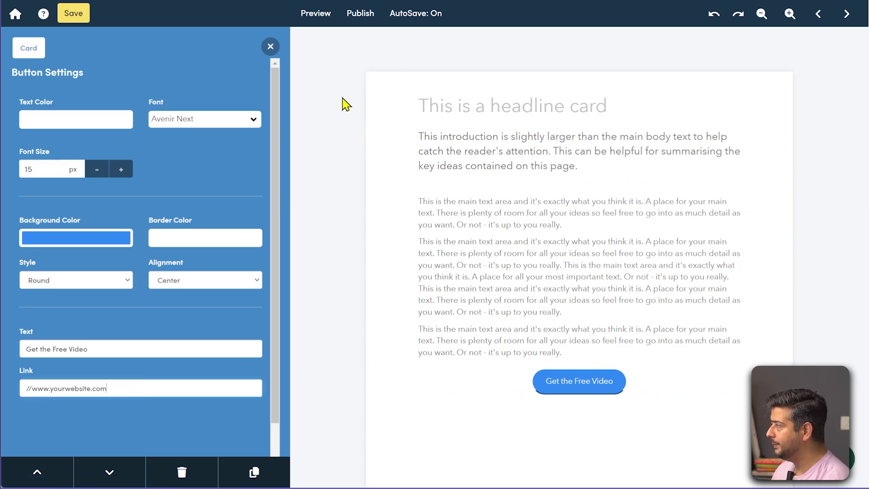
click(270, 47)
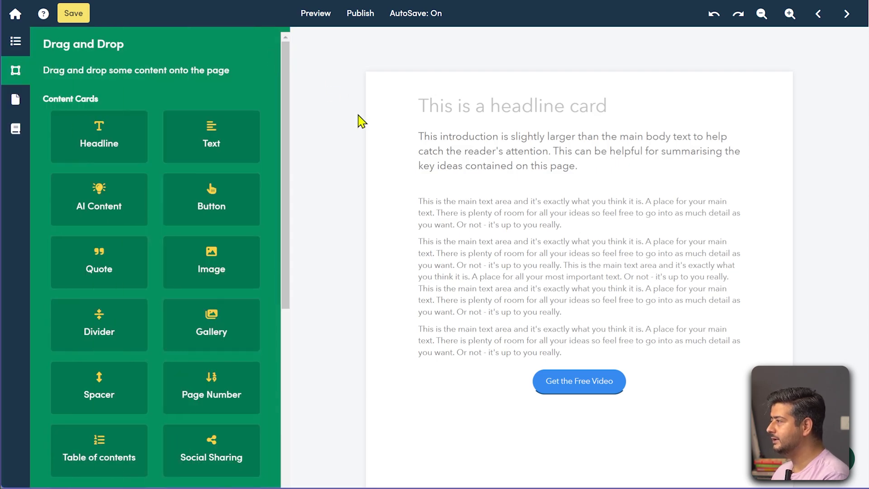
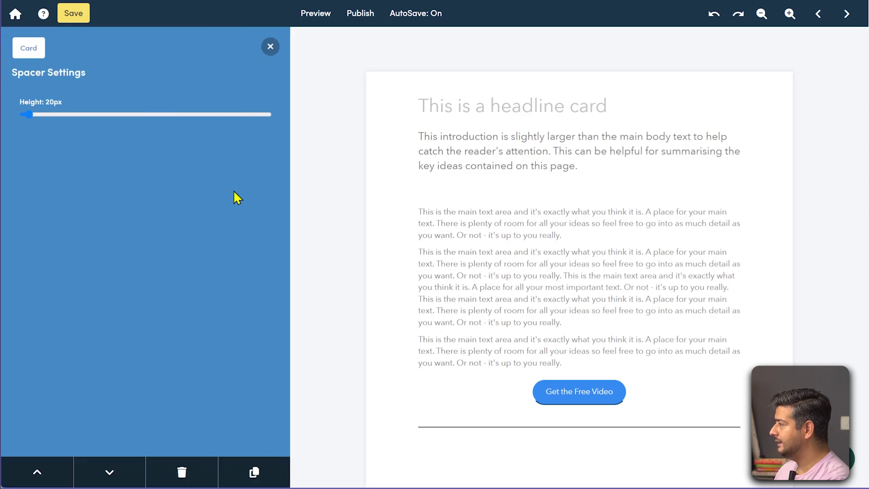
- Set the height of the spacer above the main body text to 74 px and close its settings
drag(30, 116, 43, 116)
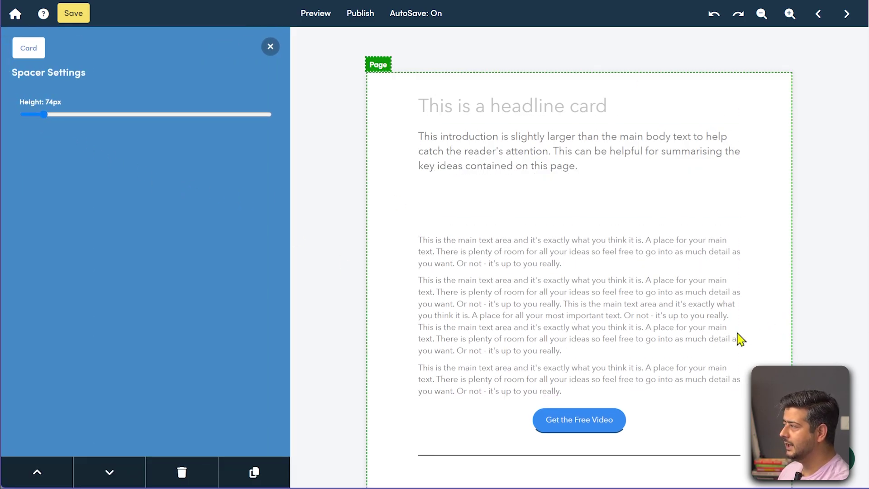
click(270, 47)
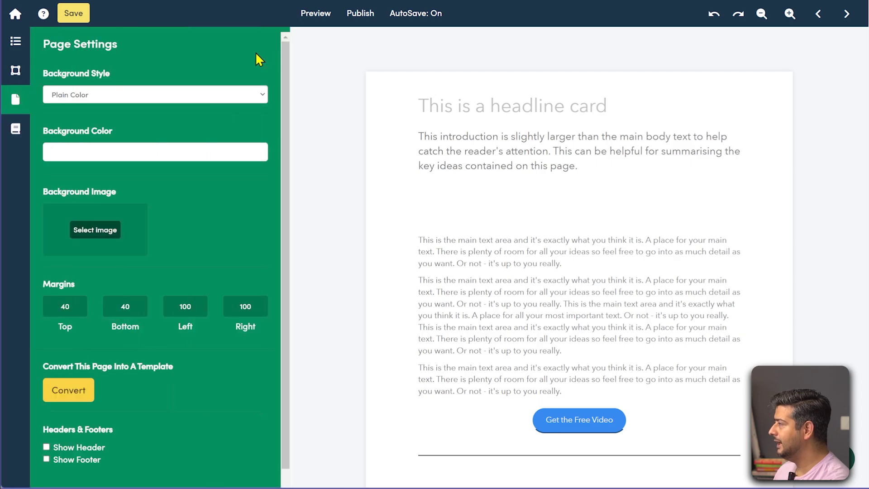
- Add a Checkbox content card below the divider line on the Plain Text page
click(16, 74)
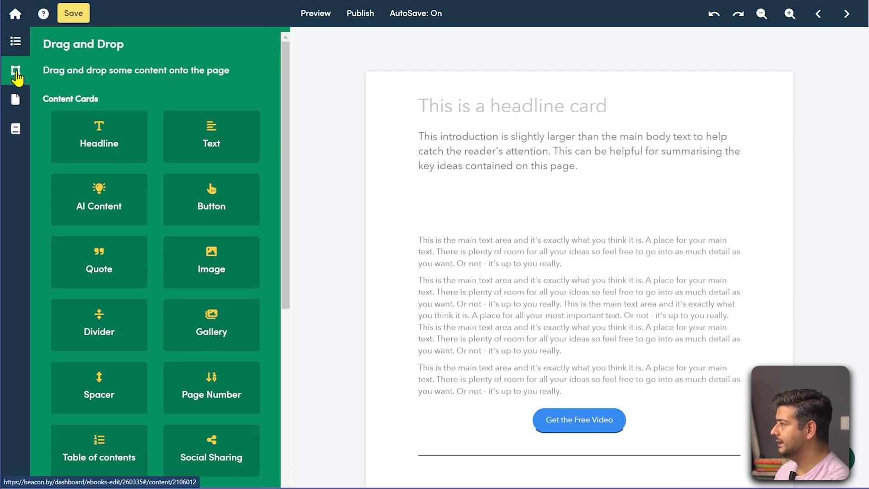
scroll(181, 253, down, 3)
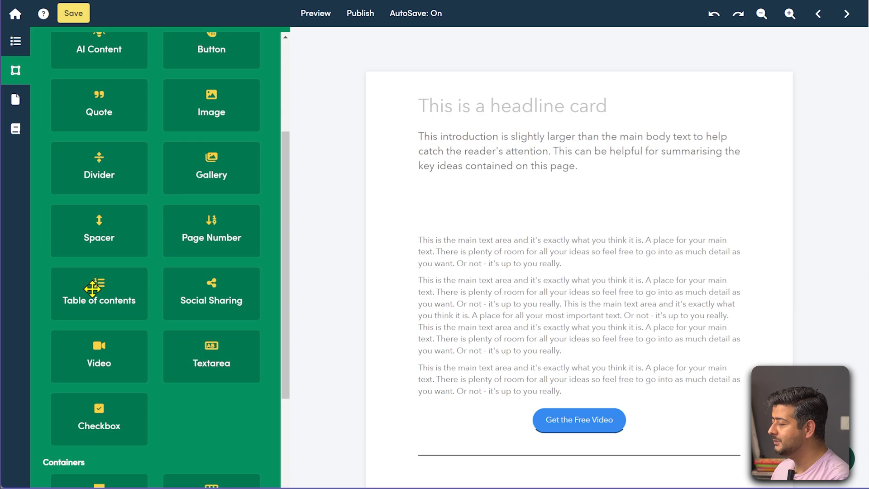
scroll(92, 288, down, 2)
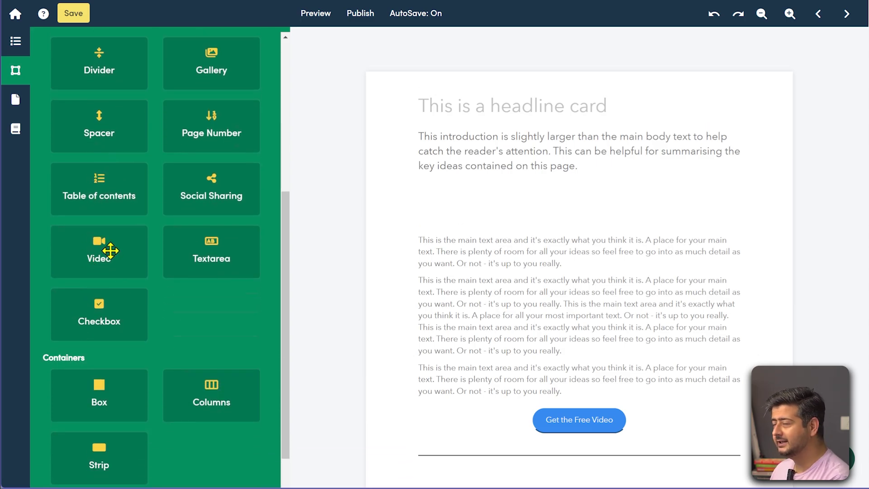
scroll(528, 277, down, 3)
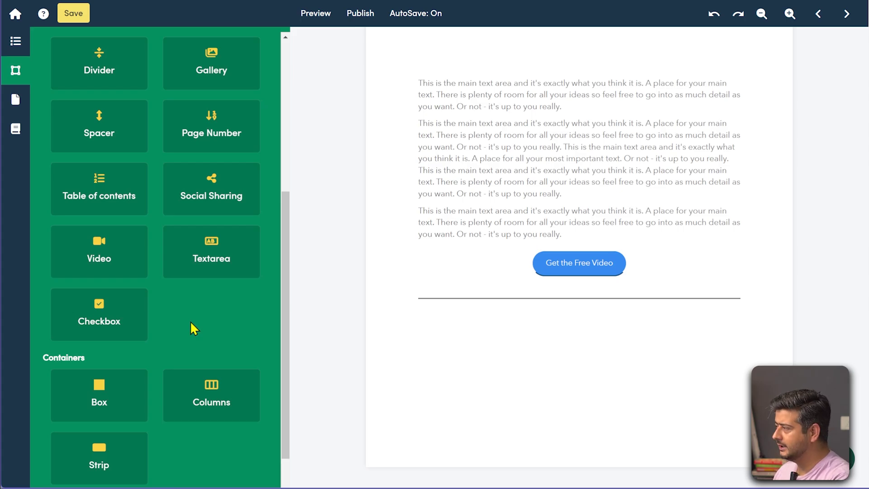
drag(78, 330, 455, 350)
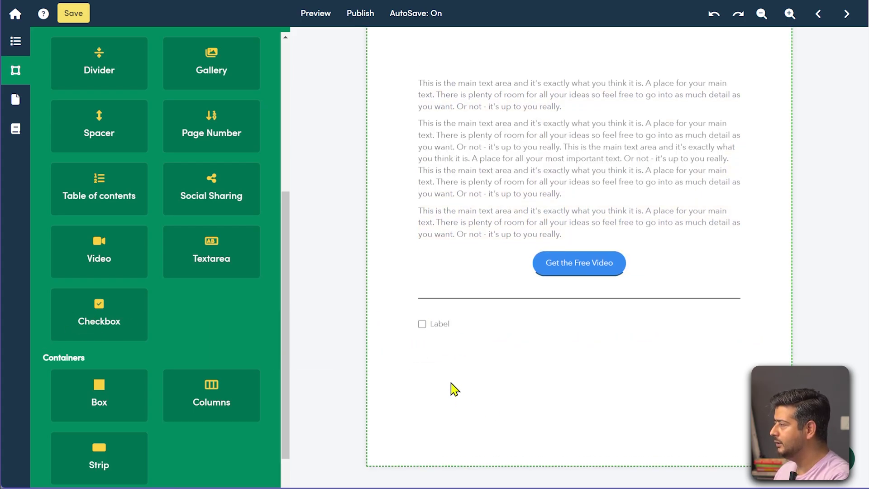
scroll(187, 350, down, 1)
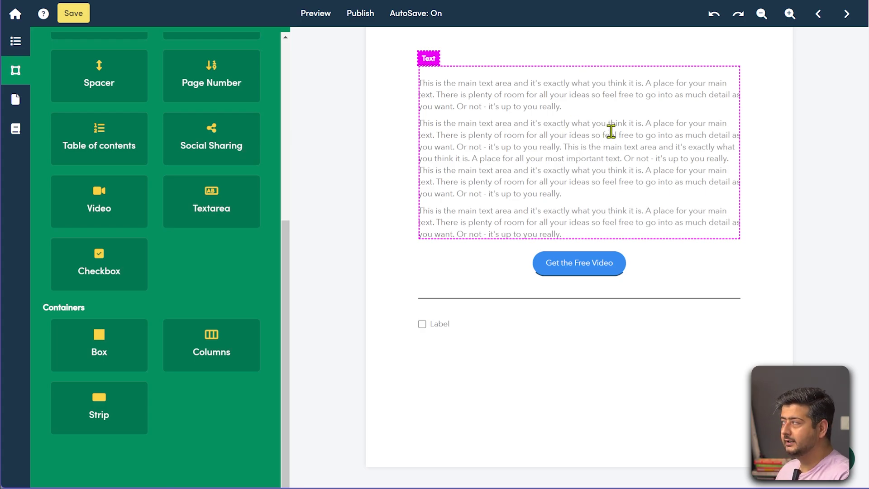
- Review the page settings and the document settings, including the default colors and text styles
click(22, 108)
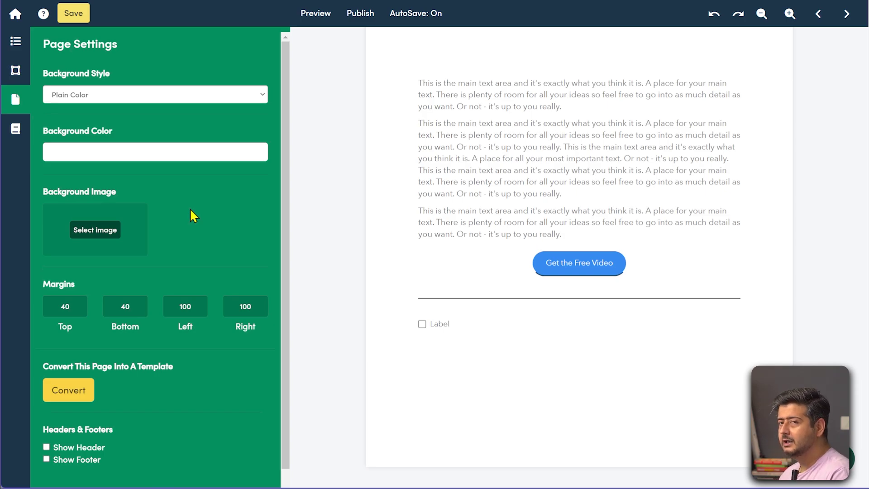
click(20, 136)
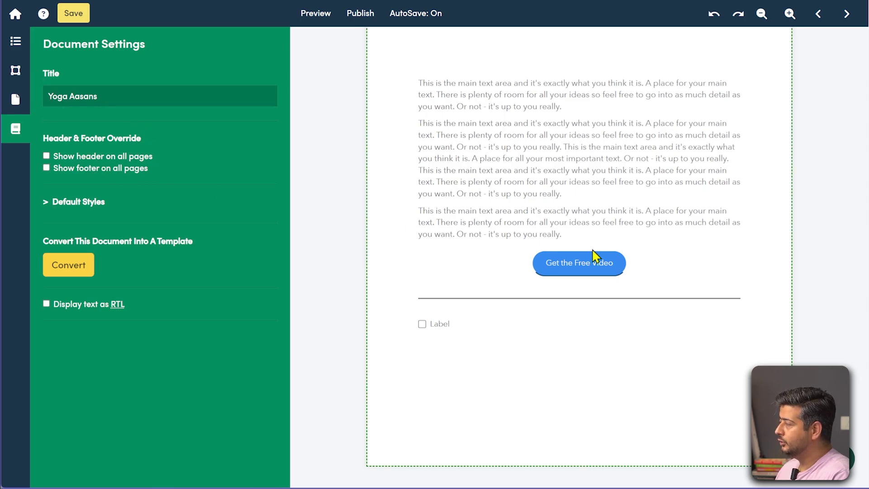
scroll(588, 280, down, 1)
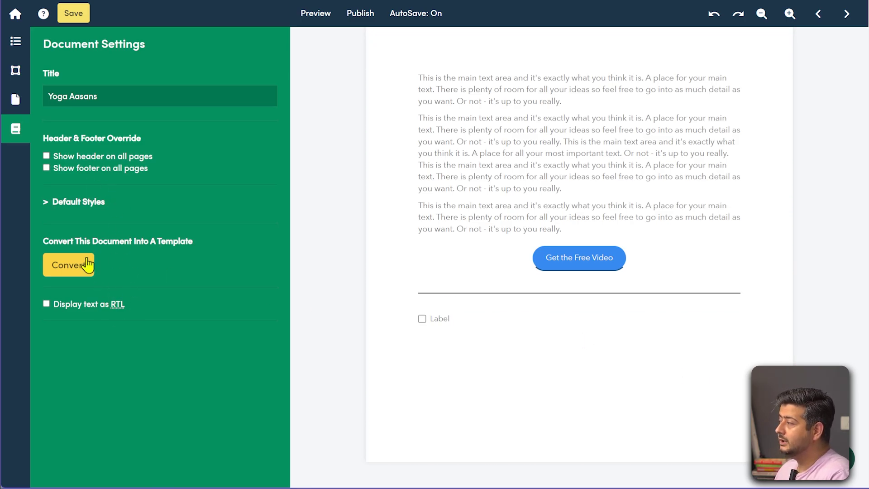
click(53, 206)
scroll(190, 265, down, 3)
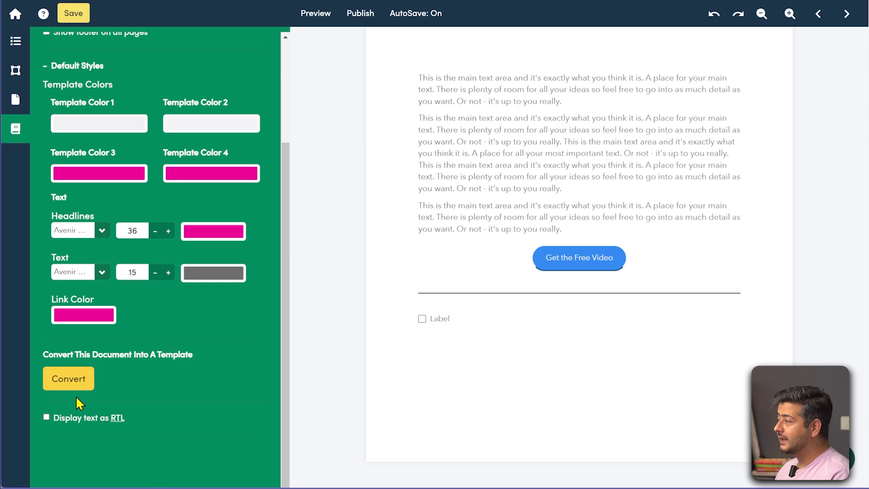
scroll(212, 400, up, 3)
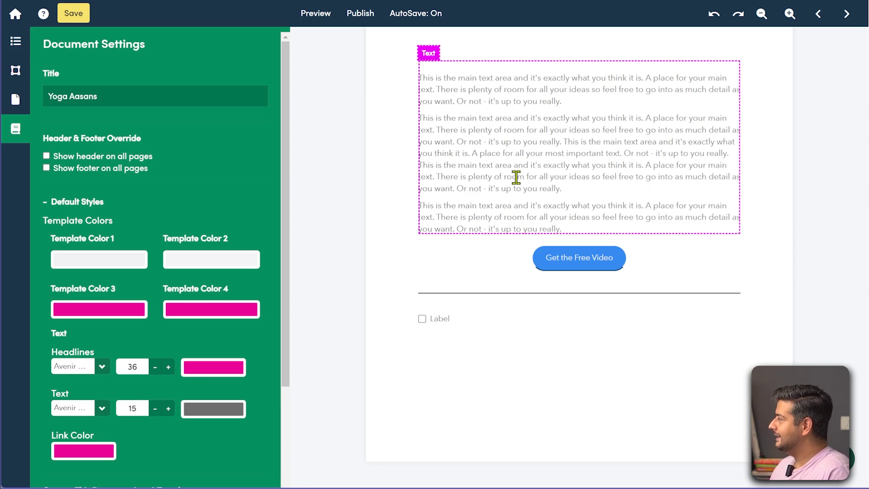
scroll(514, 177, up, 3)
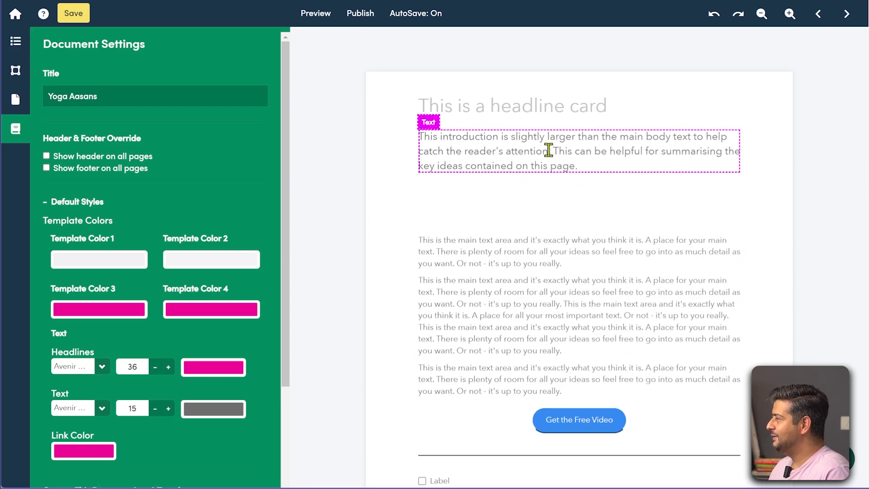
- Save the eBook and preview its pages from the cover through the Plain Text page
click(75, 15)
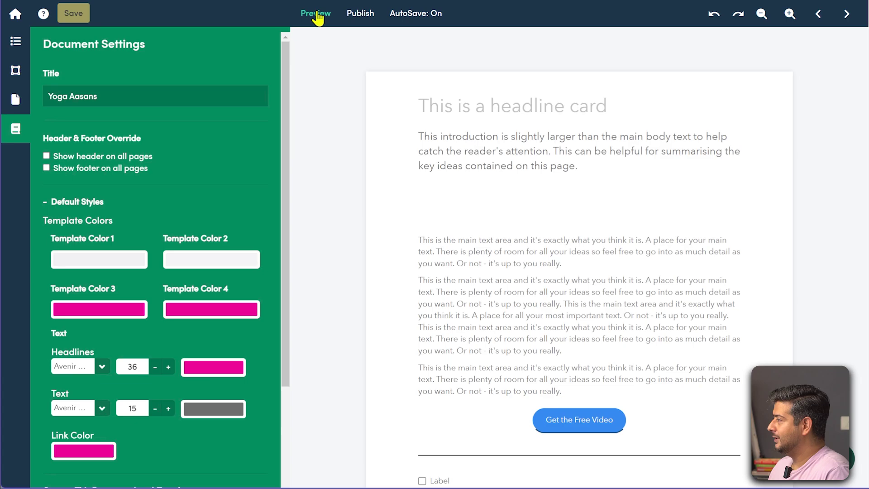
click(317, 14)
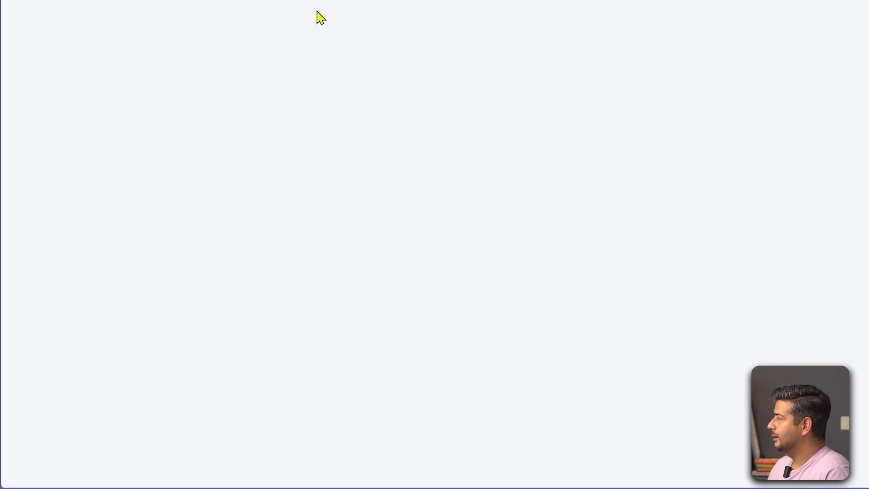
scroll(653, 177, down, 5)
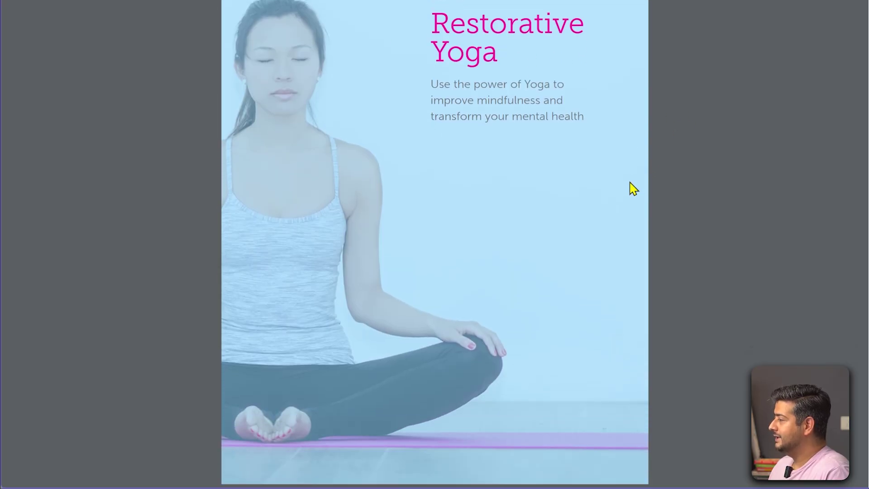
scroll(616, 181, down, 20)
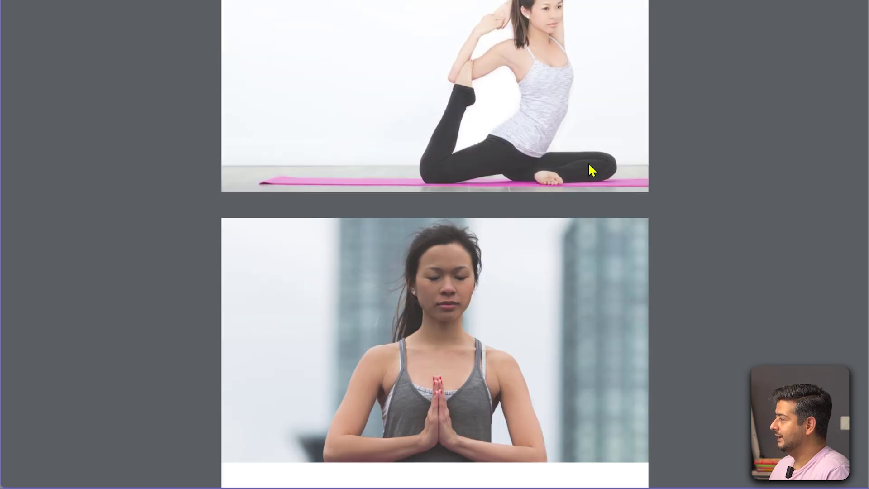
scroll(524, 157, down, 20)
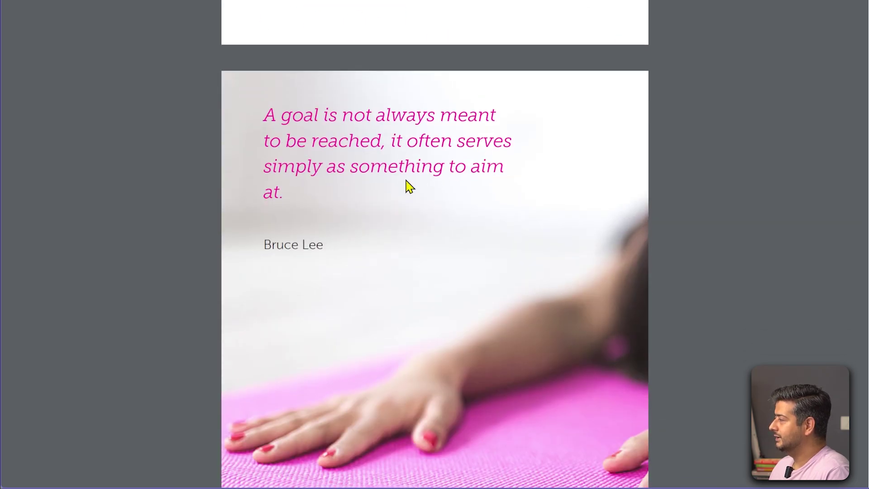
scroll(435, 180, down, 8)
scroll(414, 140, down, 12)
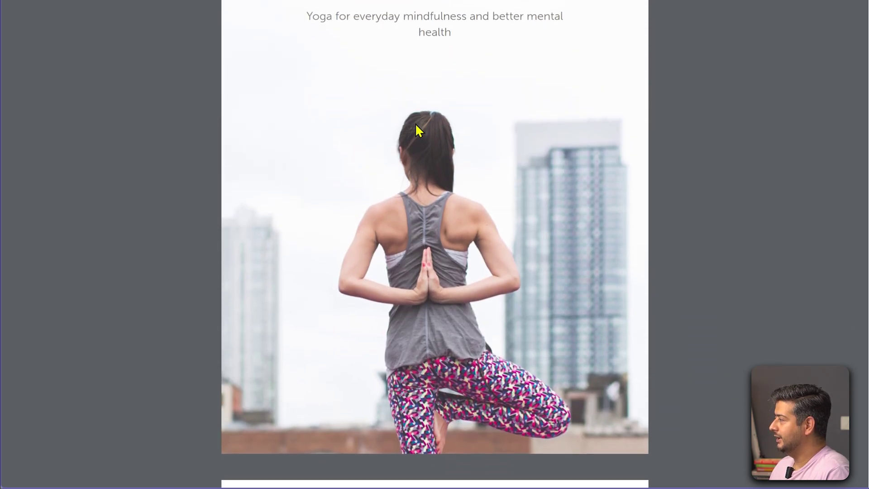
scroll(419, 133, down, 2)
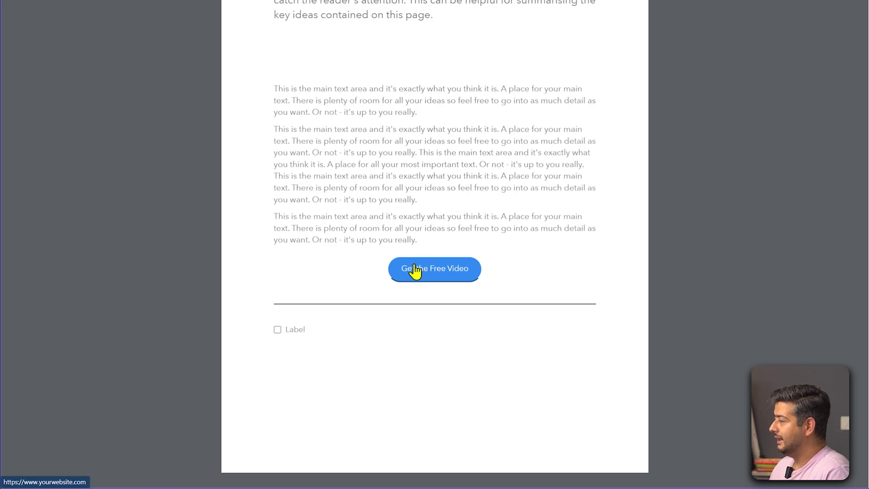
scroll(479, 211, down, 13)
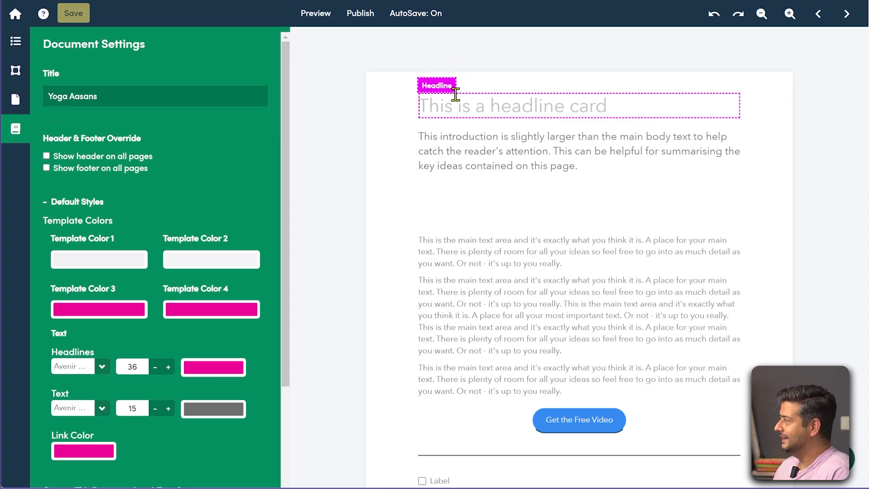
- Publish the eBook as a PDF by generating the file and downloading it
click(371, 14)
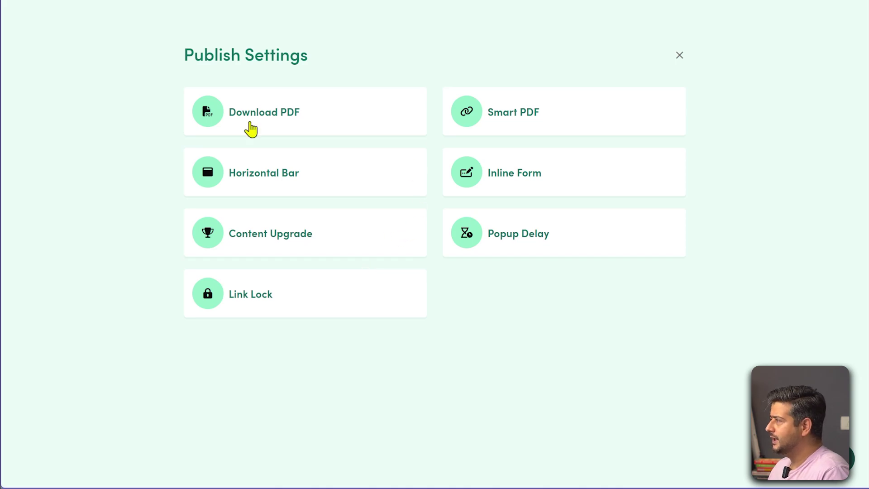
click(273, 113)
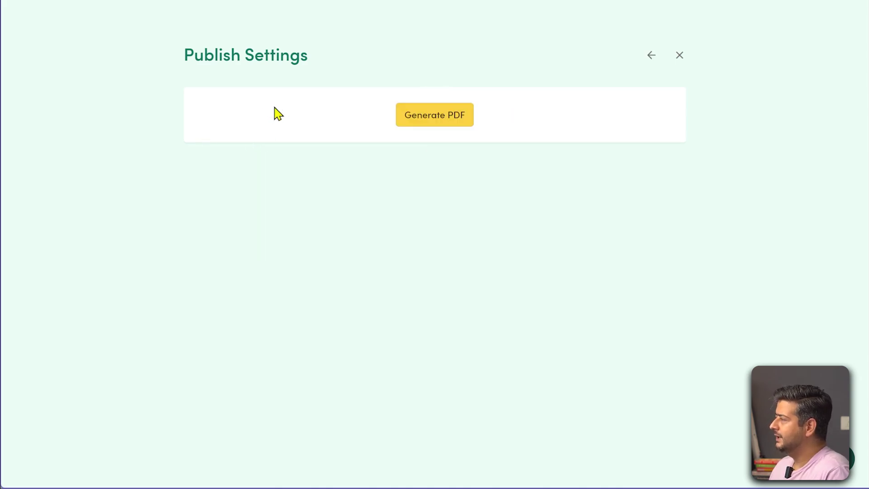
click(439, 117)
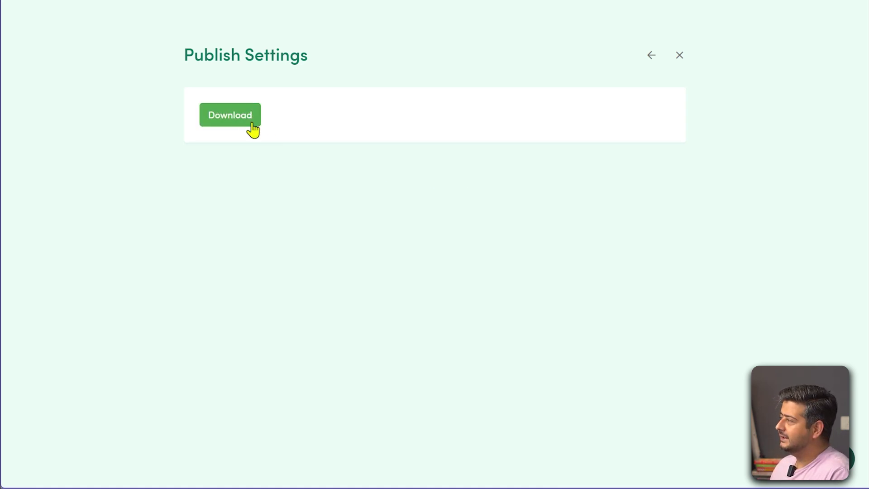
click(237, 119)
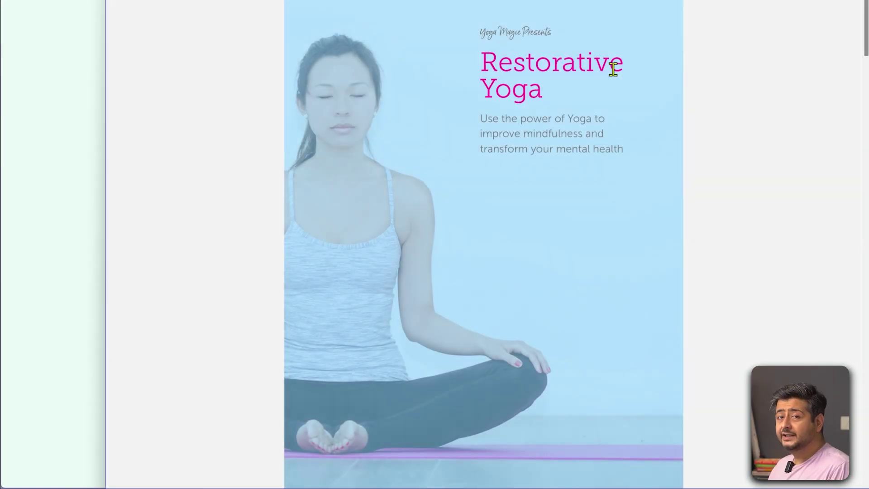
- Examine the downloaded PDF from the cover through to the Call To Action page
scroll(493, 82, down, 10)
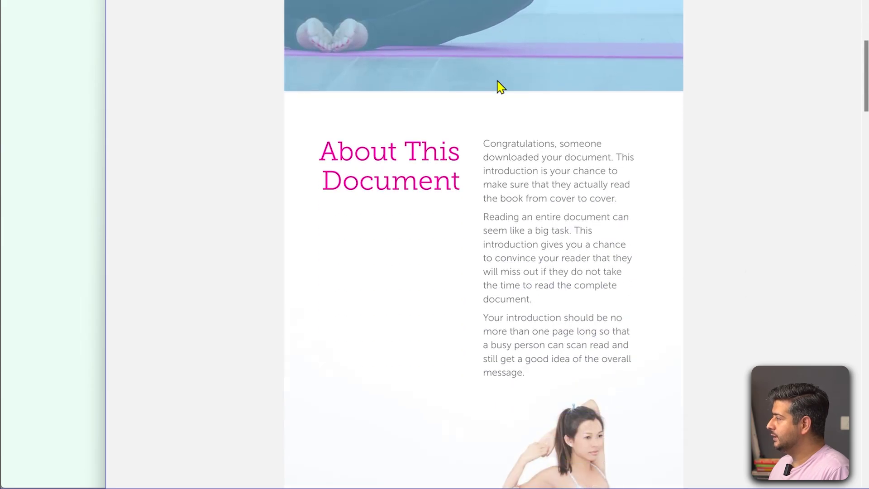
scroll(564, 128, down, 6)
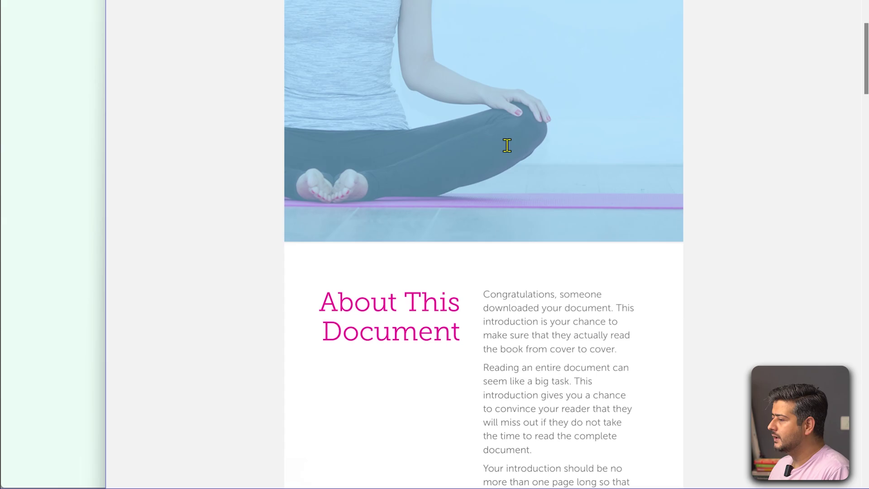
scroll(520, 145, down, 15)
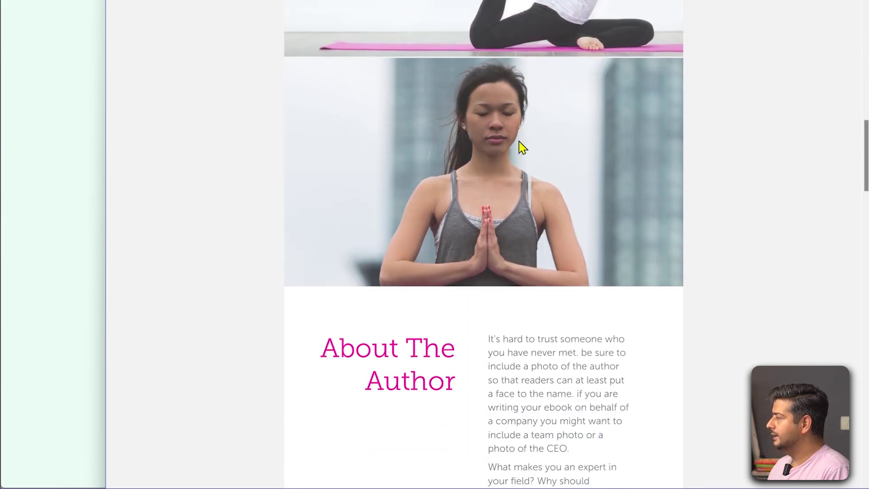
scroll(519, 142, down, 18)
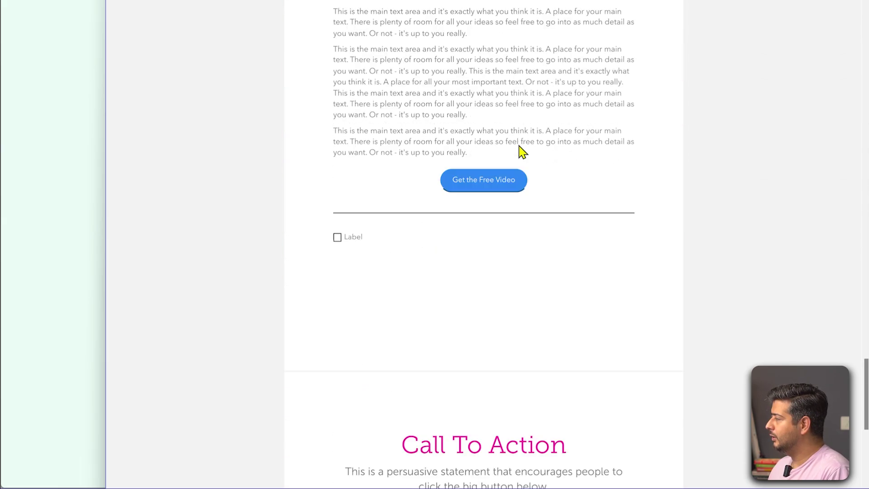
scroll(549, 149, down, 1)
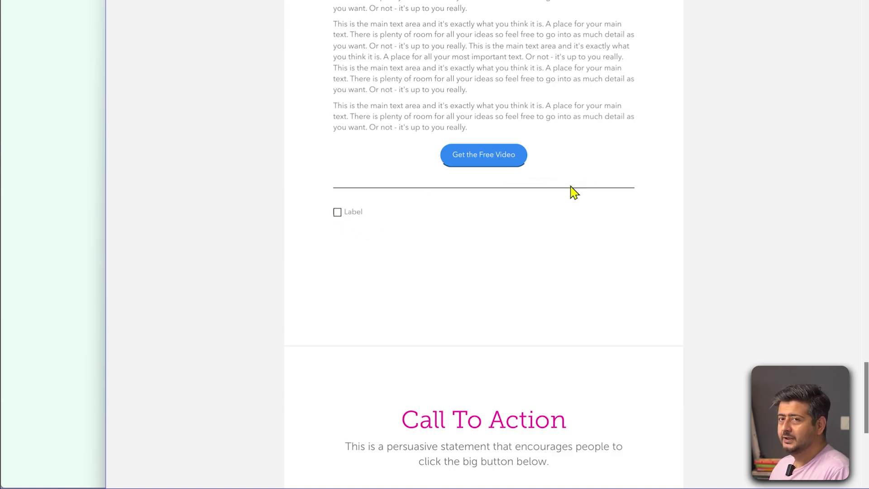
scroll(571, 194, down, 6)
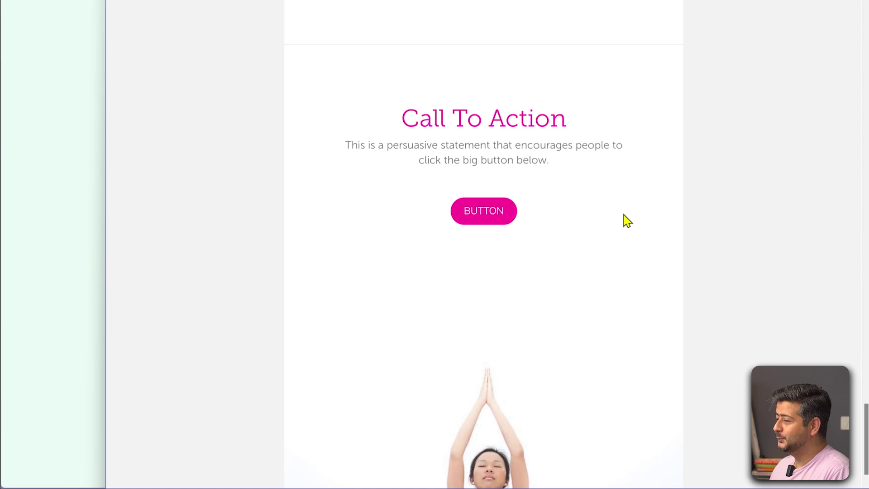
scroll(624, 219, down, 2)
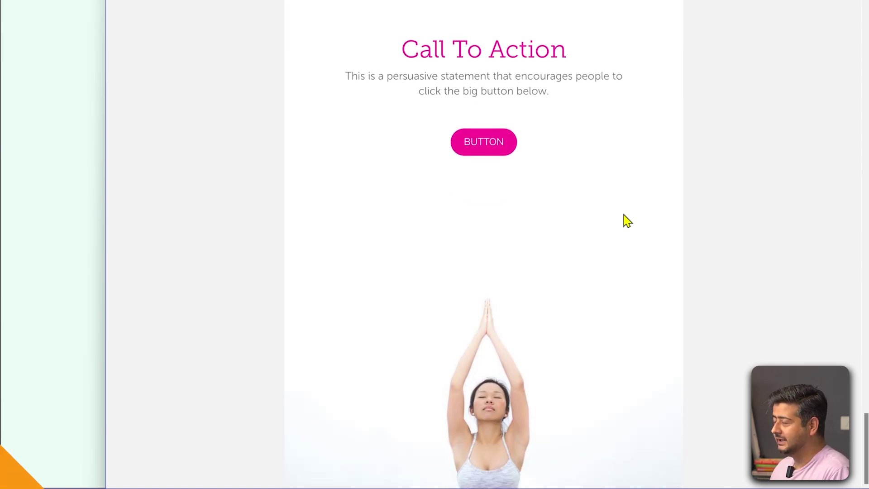